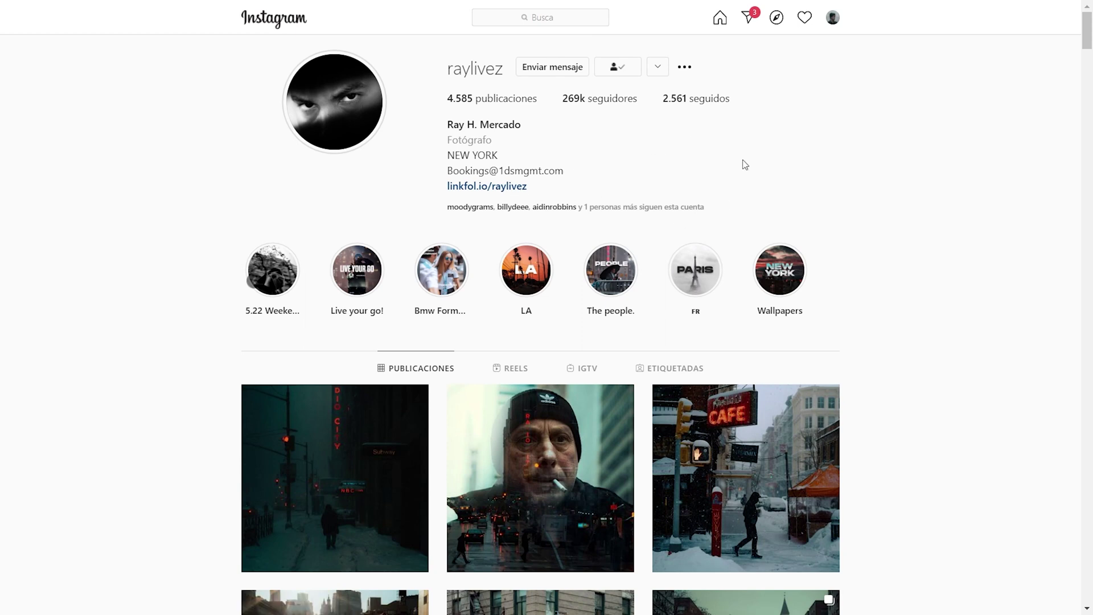
Open the top-left snowy Radio City street post showing the lone walker
scroll(987, 261, down, 6)
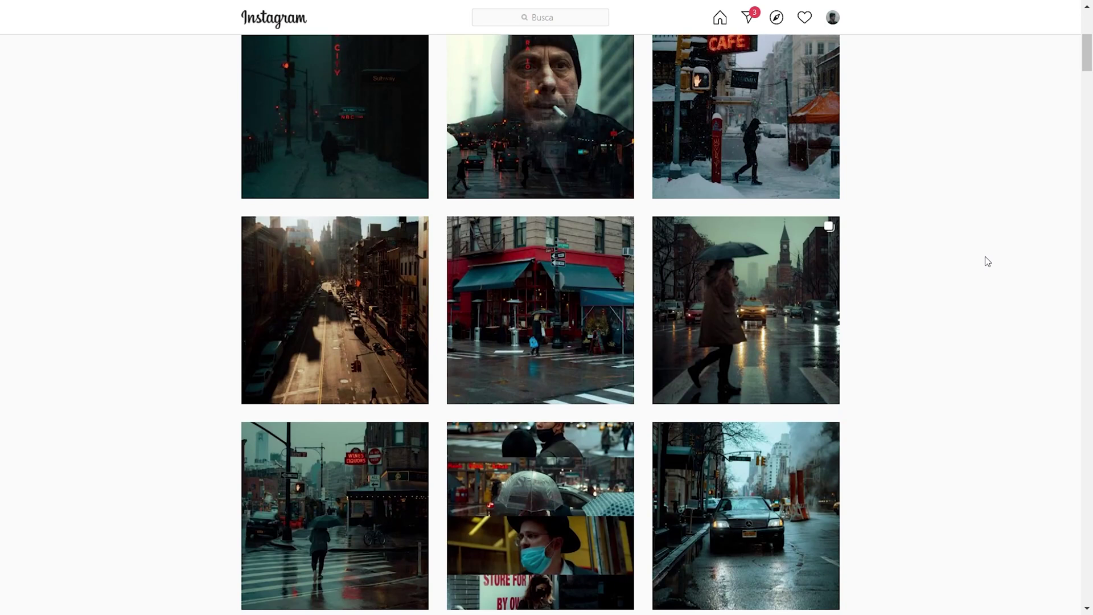
scroll(1061, 293, down, 1)
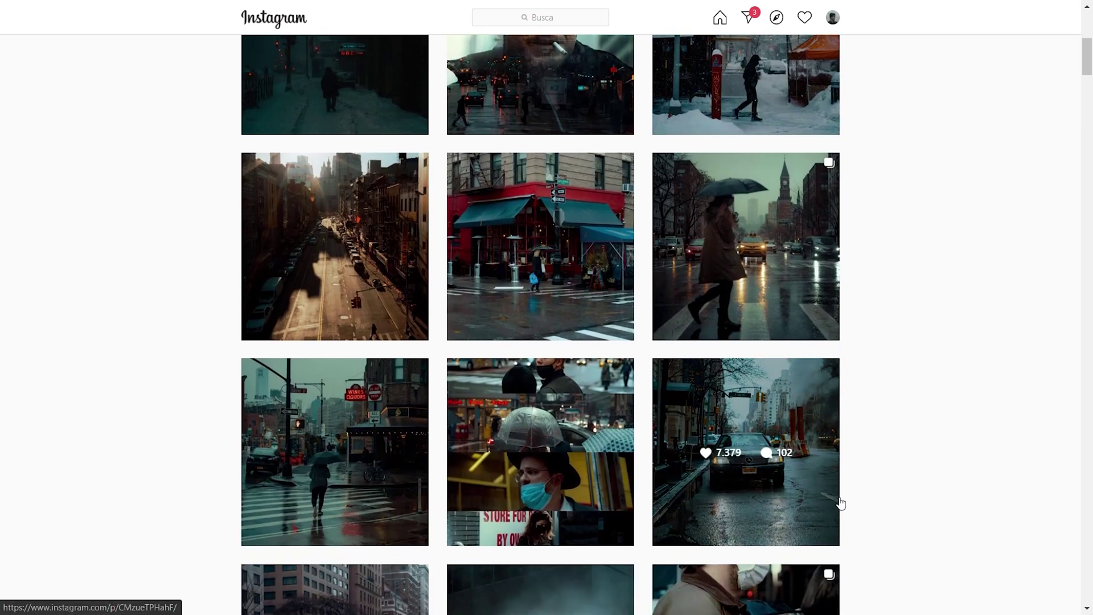
scroll(928, 374, up, 2)
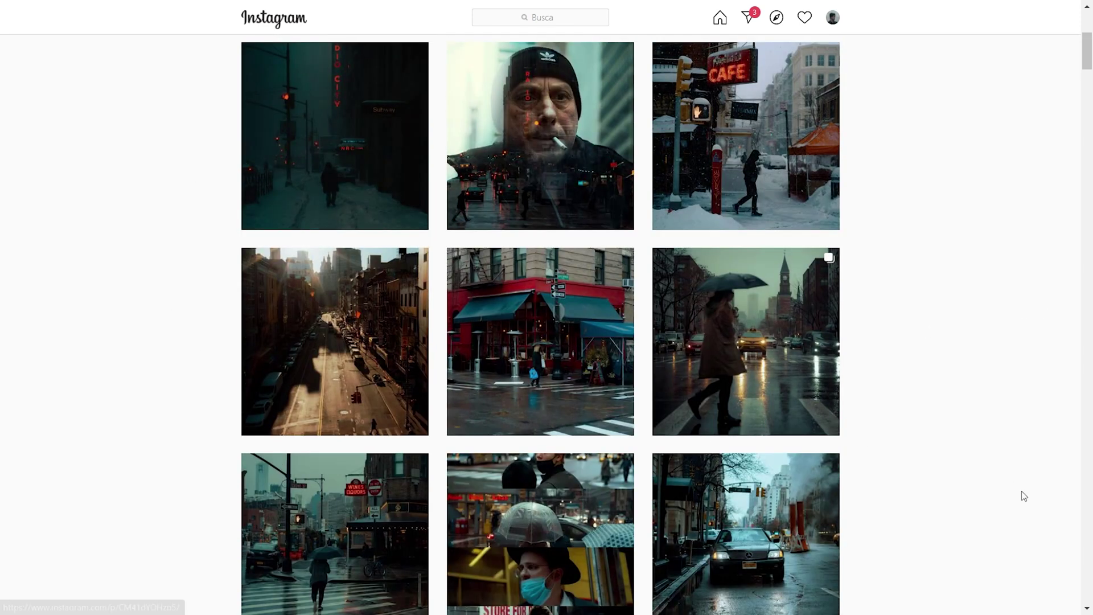
click(386, 173)
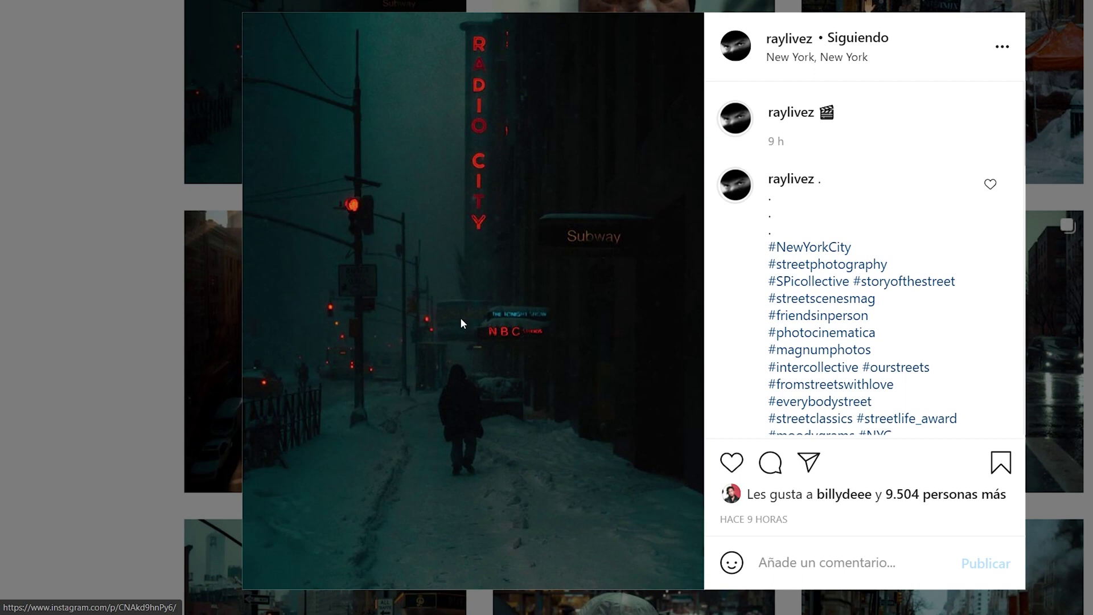
Close the Radio City post and browse to the protest collage post's second image
key(Escape)
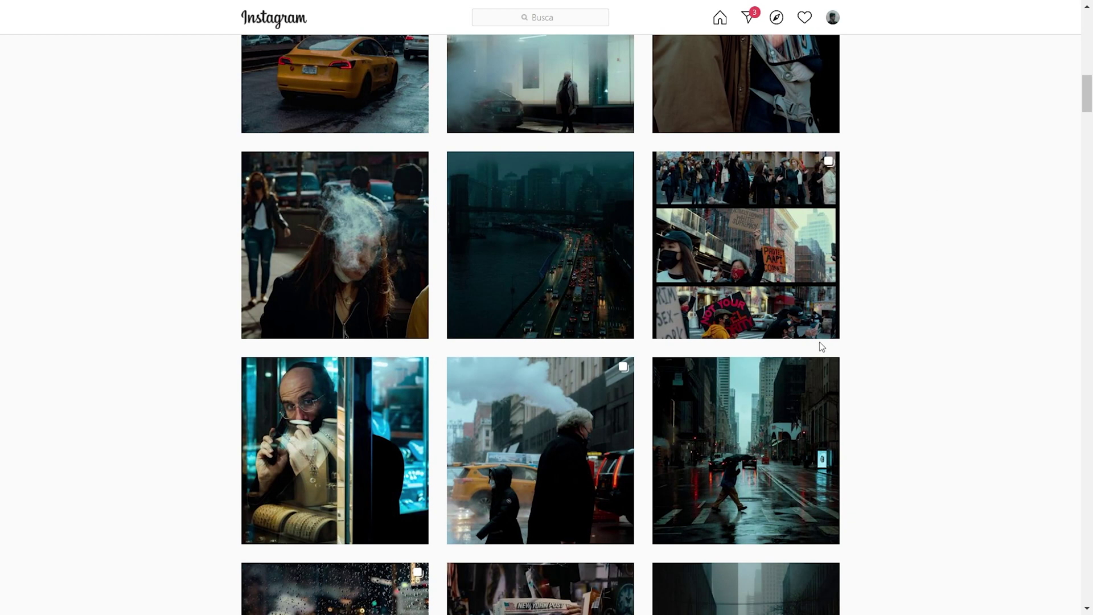
click(725, 262)
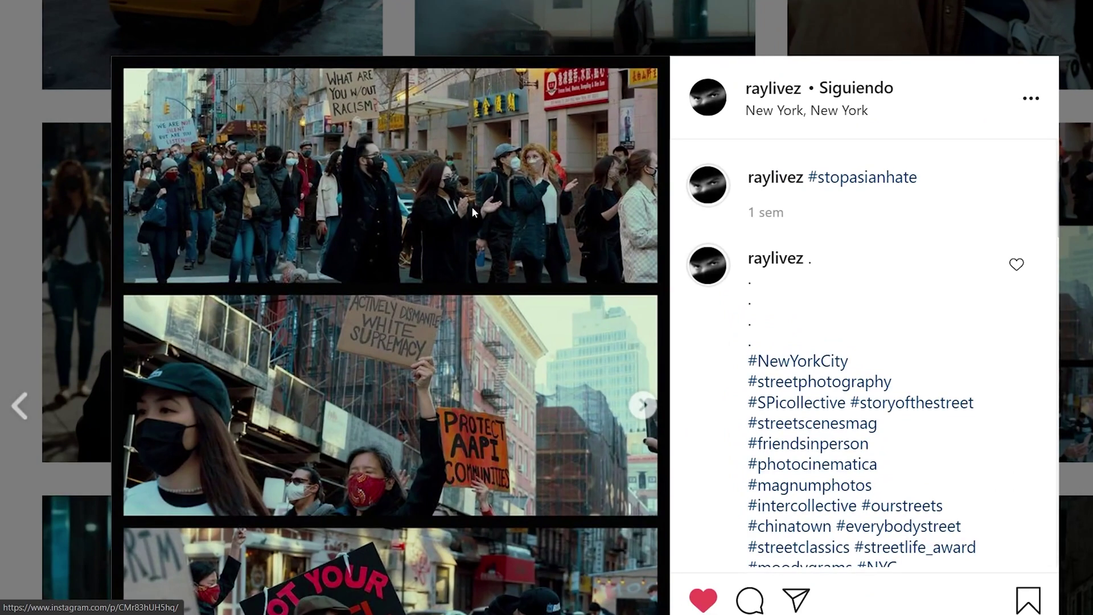
scroll(541, 382, down, 1)
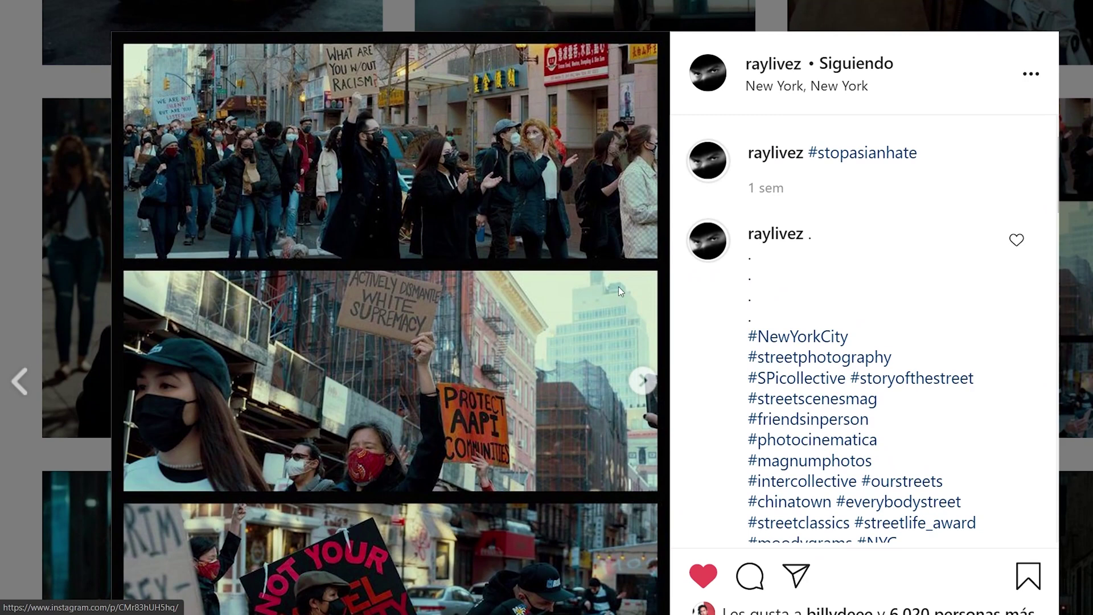
click(642, 389)
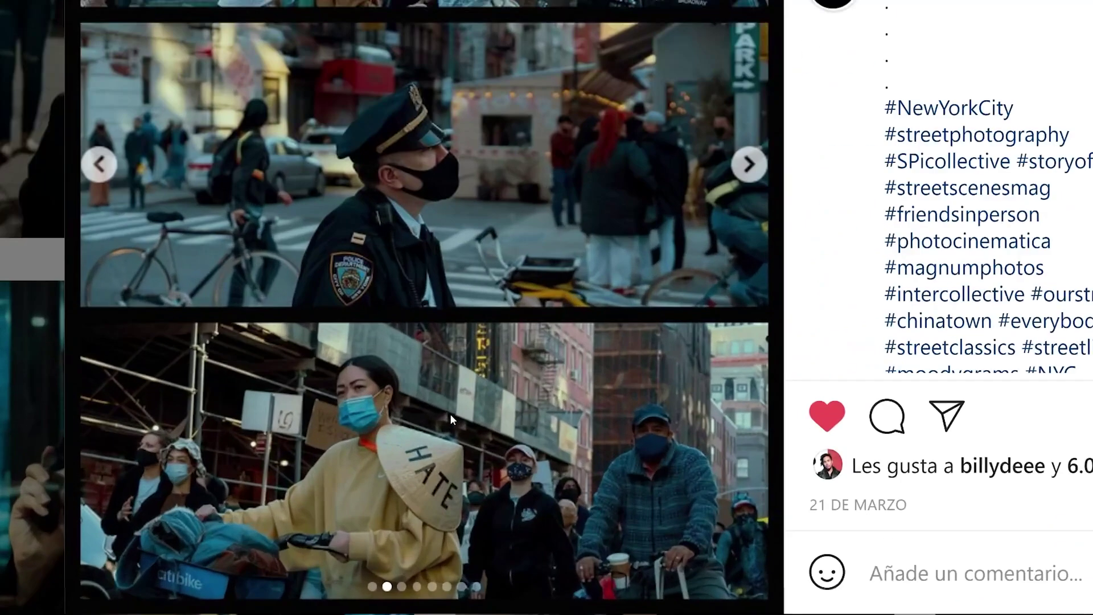
scroll(449, 413, down, 2)
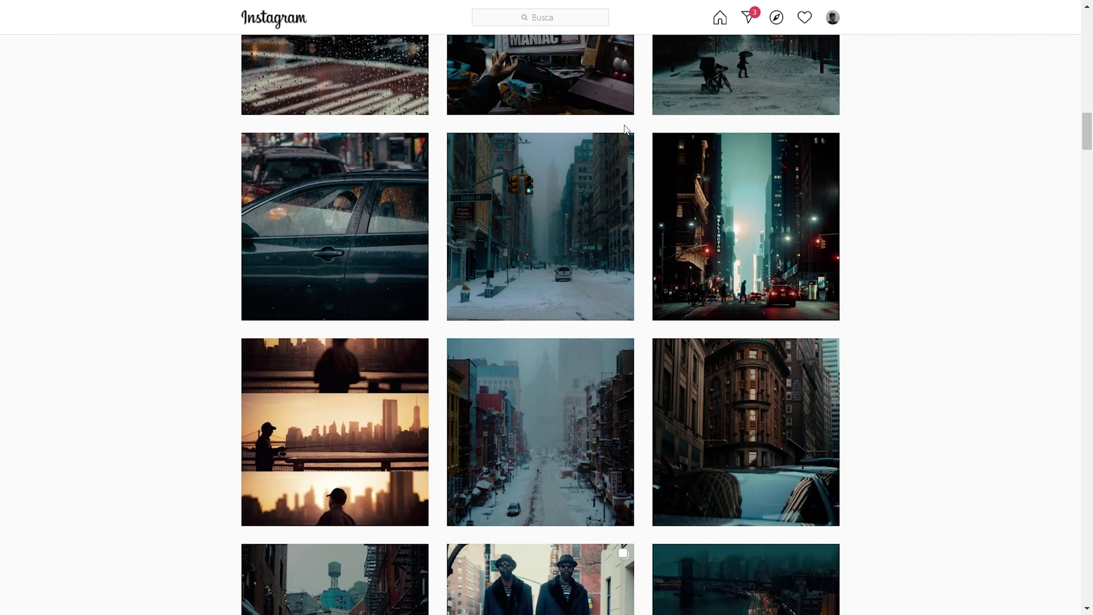
Reset the page zoom to normal size and open the white BMW post
scroll(858, 303, down, 3)
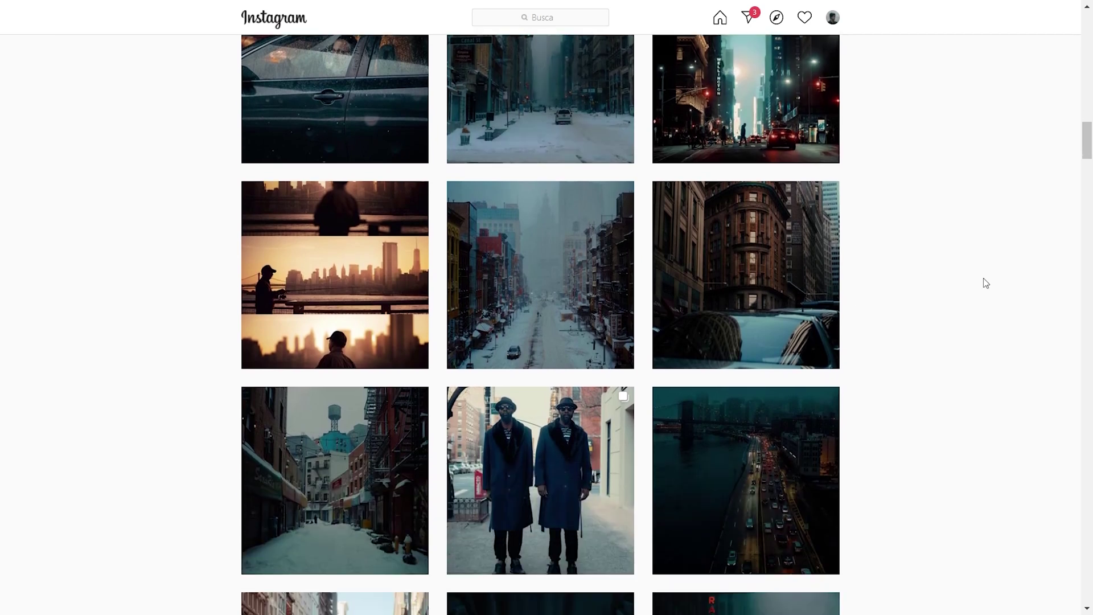
scroll(985, 290, down, 3)
ctrl+scroll(567, 169, up, 1)
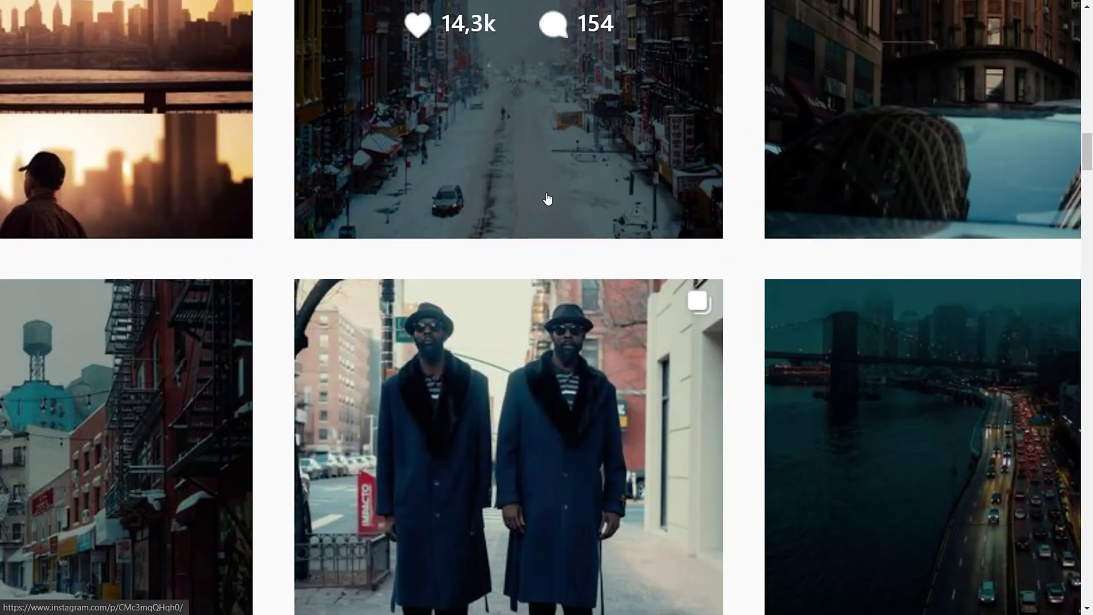
key(ctrl+0)
scroll(967, 232, down, 5)
click(341, 205)
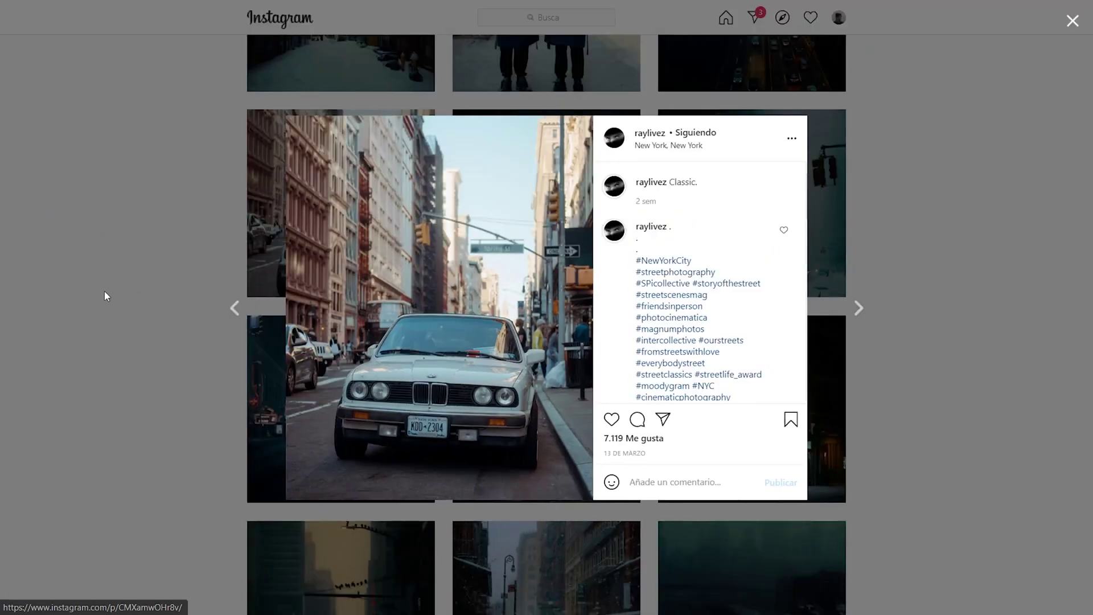
Close the BMW and snowy-avenue posts and open the flying pigeon post
click(105, 295)
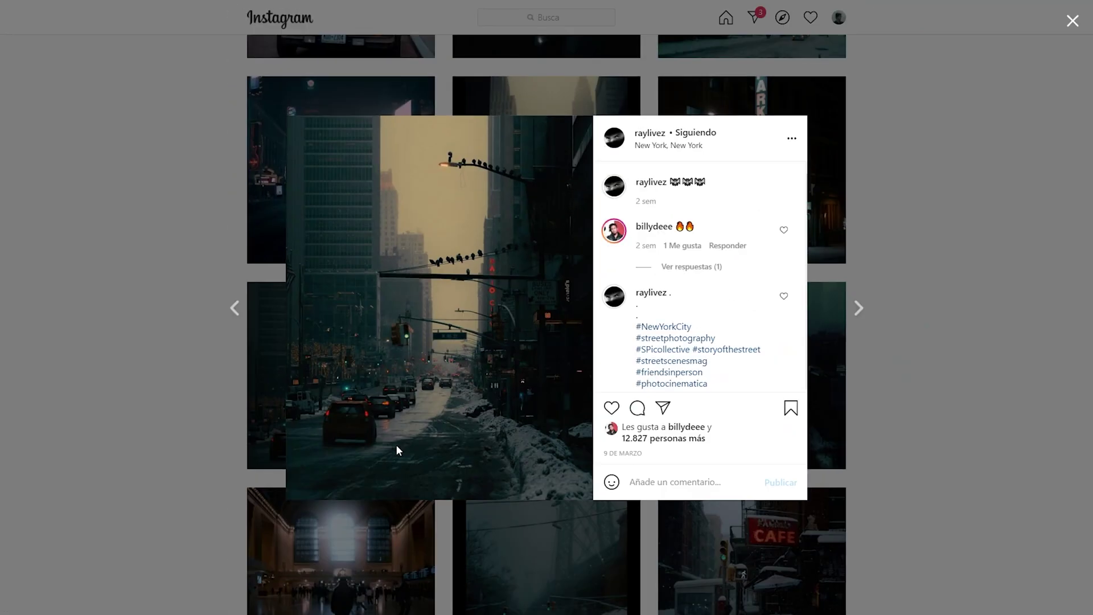
click(114, 380)
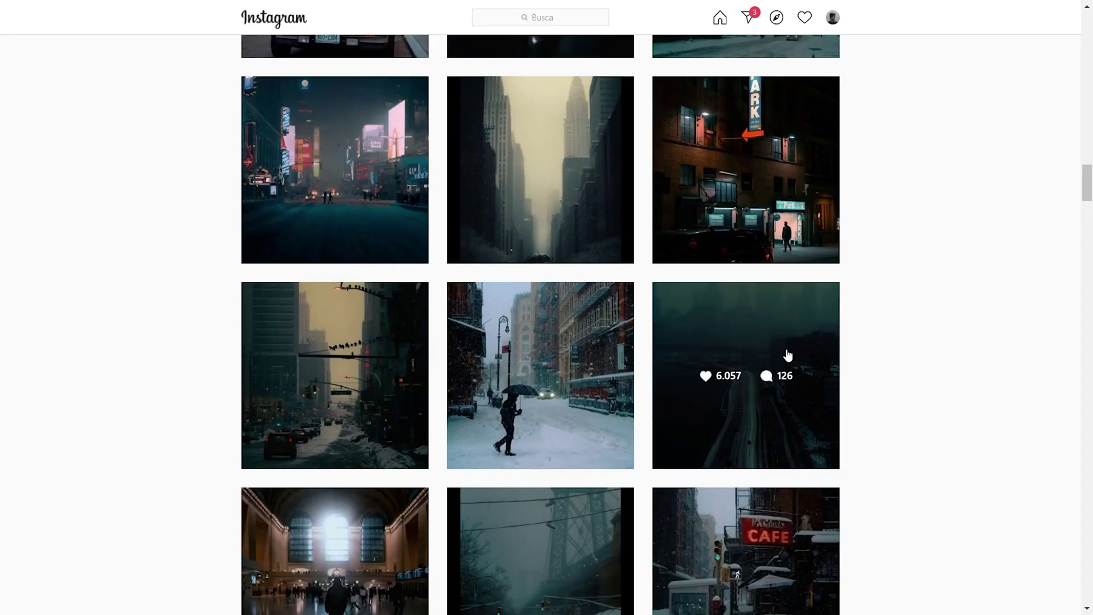
scroll(84, 152, up, 1)
scroll(84, 152, down, 15)
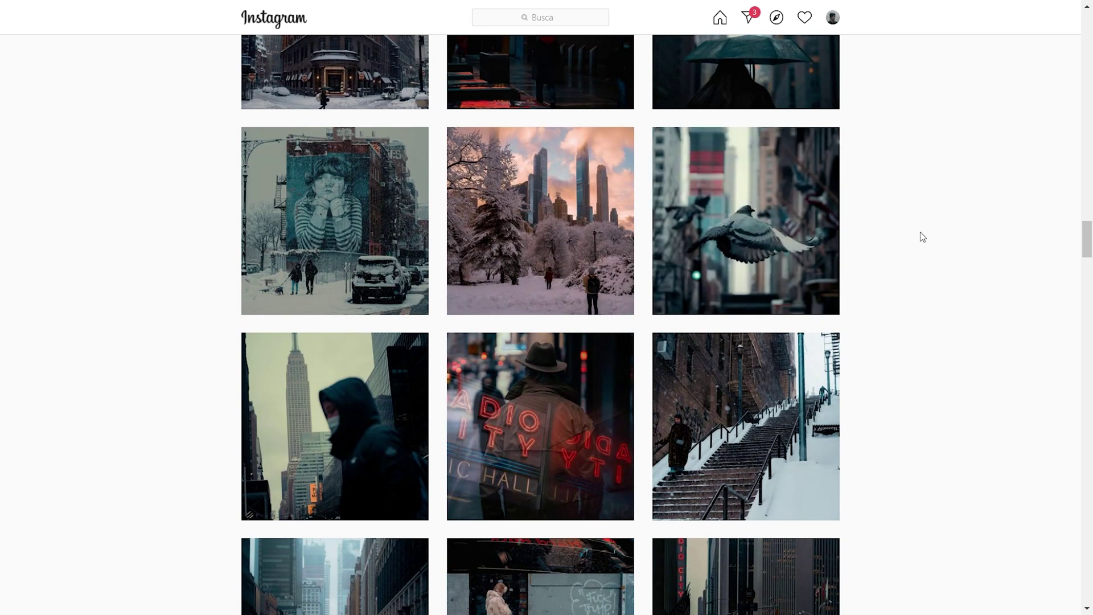
click(792, 167)
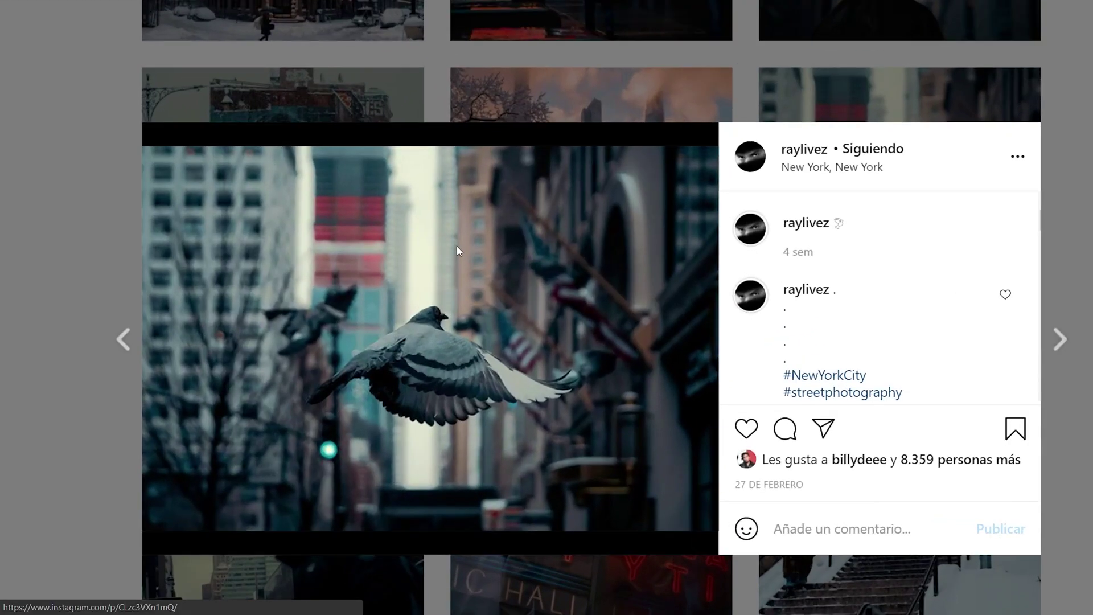
Enlarge the page and scroll around the pigeon photo to inspect it closely
scroll(457, 250, down, 1)
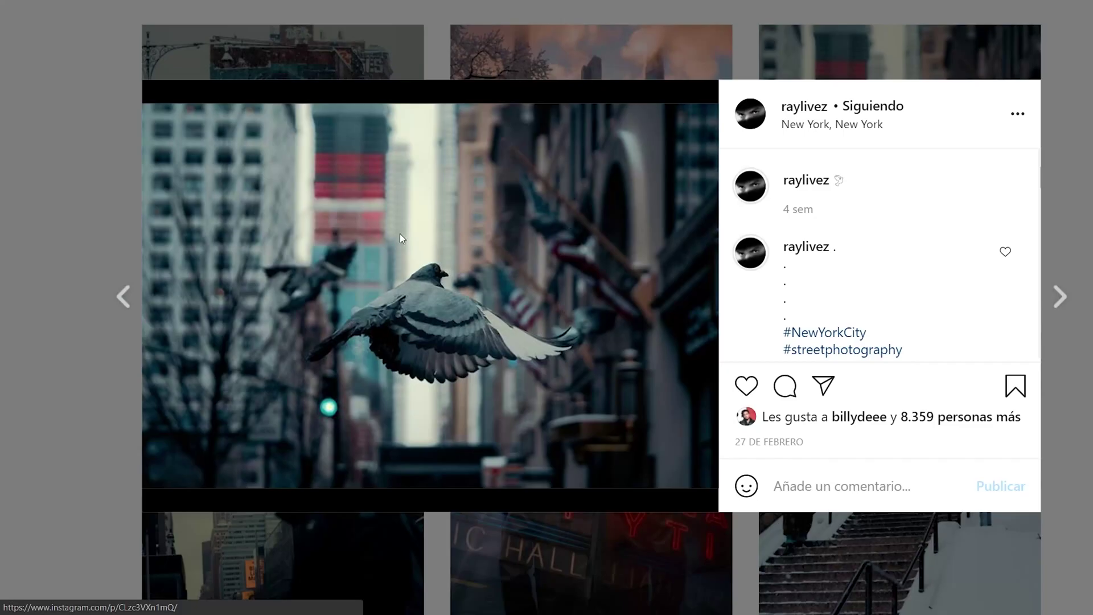
key(ctrl+plus)
key(ctrl+plus)
scroll(267, 461, down, 1)
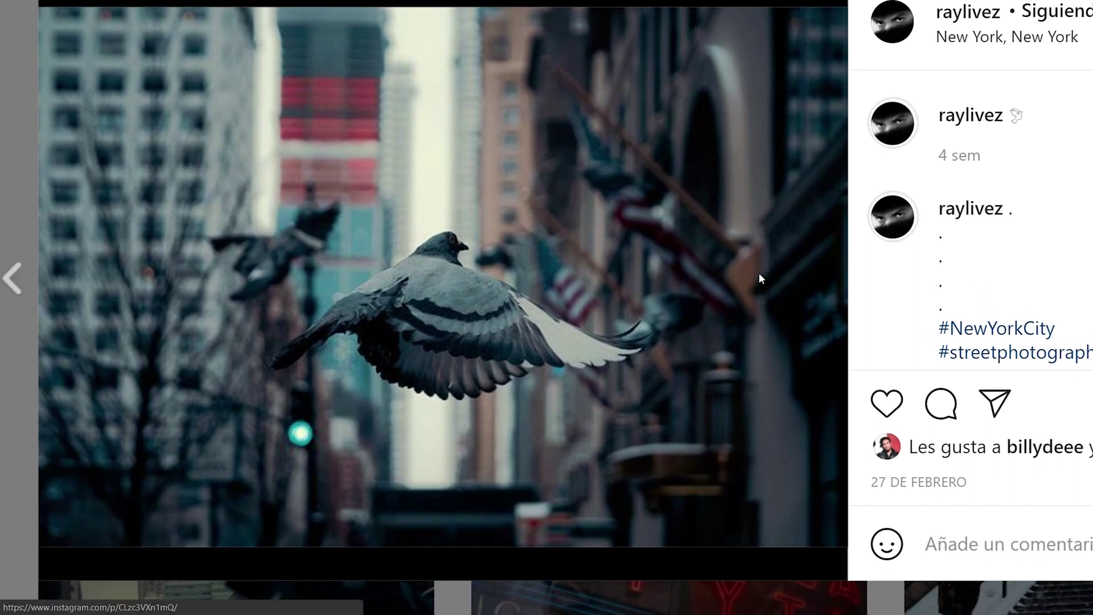
scroll(759, 279, up, 3)
ctrl+scroll(552, 157, down, 1)
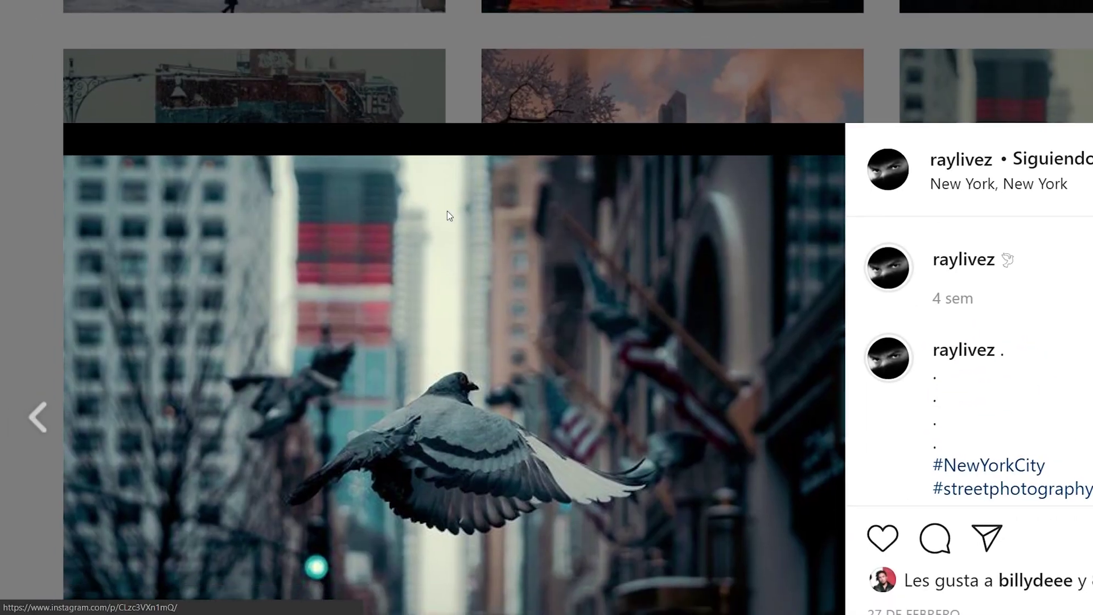
scroll(431, 380, down, 1)
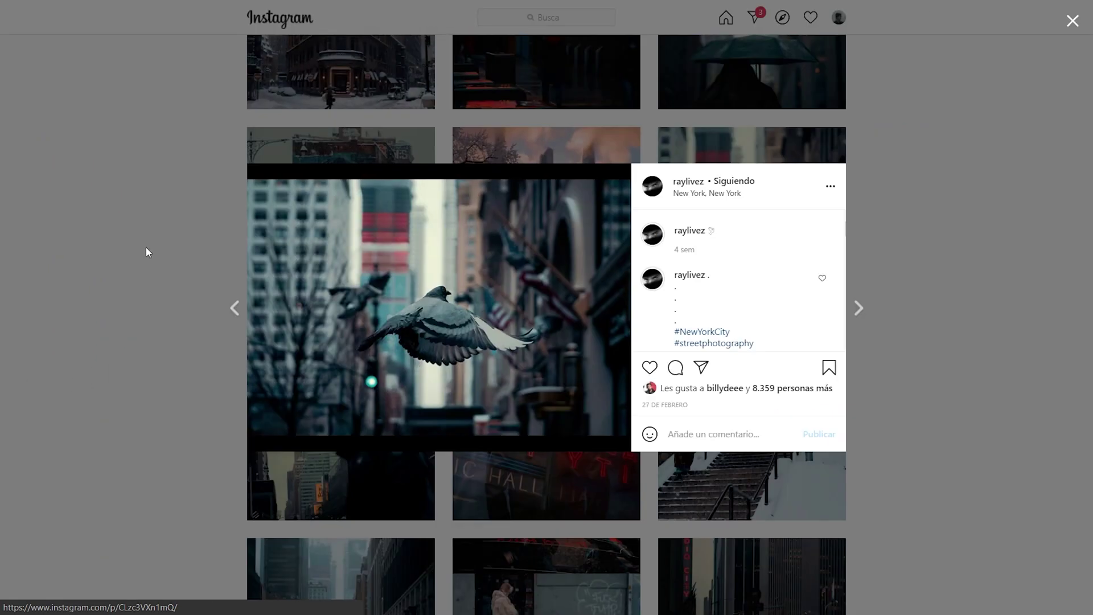
Close the pigeon post and move further down the photo grid
click(145, 247)
scroll(148, 251, down, 5)
scroll(148, 252, down, 5)
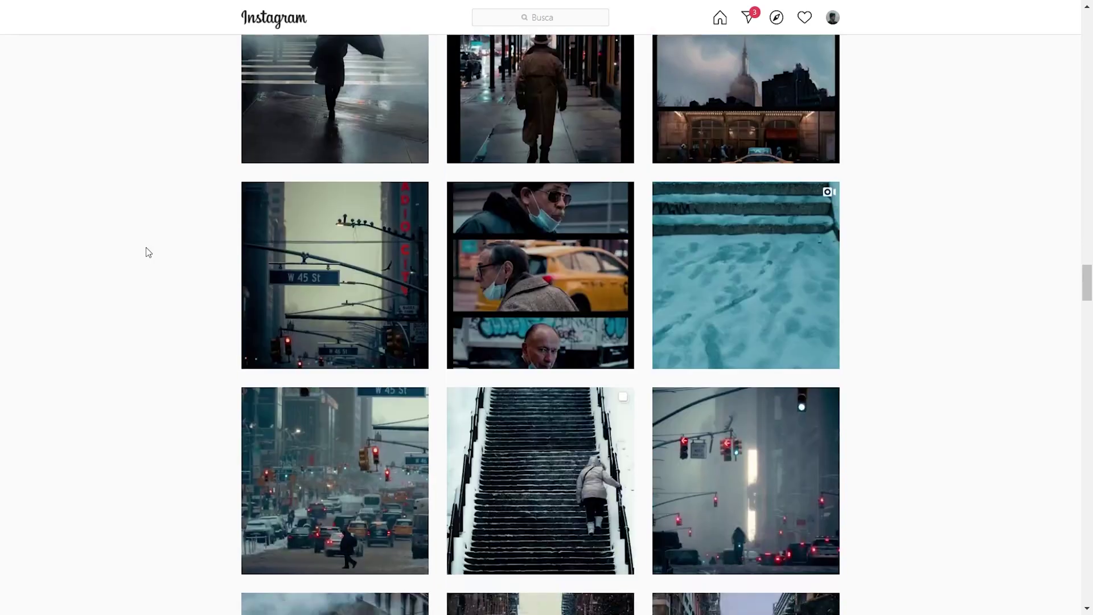
Open the masked passers-by collage post and scroll down to its caption
click(469, 304)
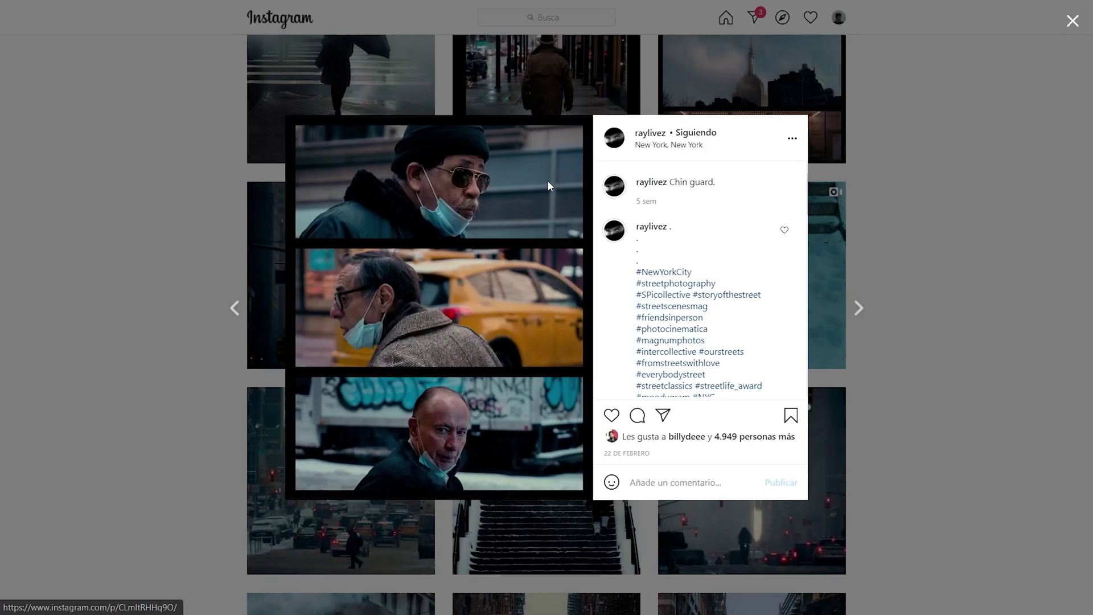
scroll(555, 234, down, 1)
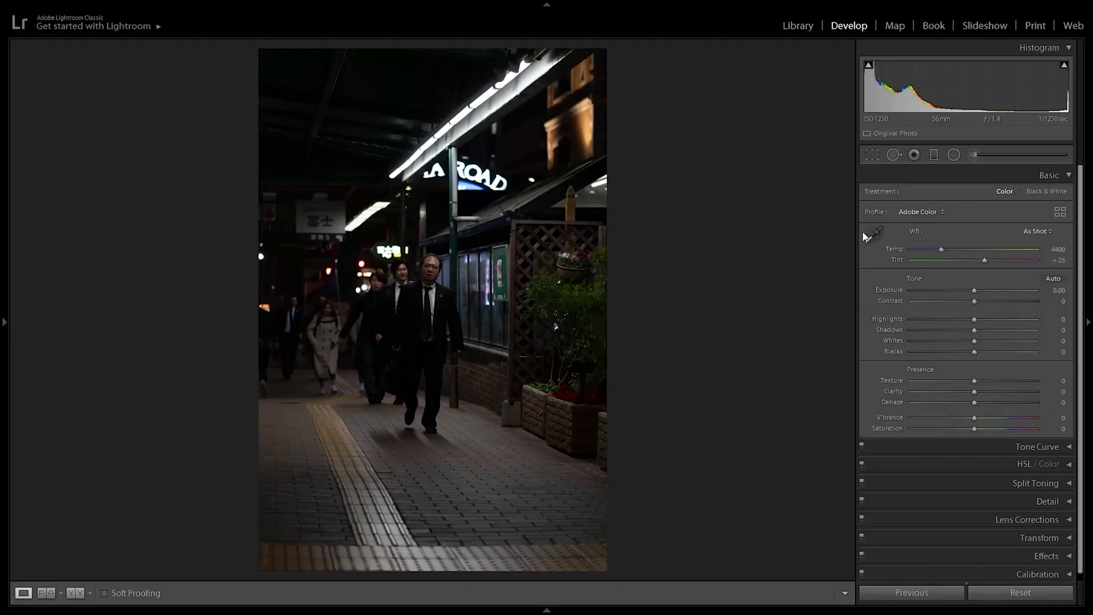
Crop the night 'ROAD' photo by pulling the top-right corner inward and commit it
click(872, 155)
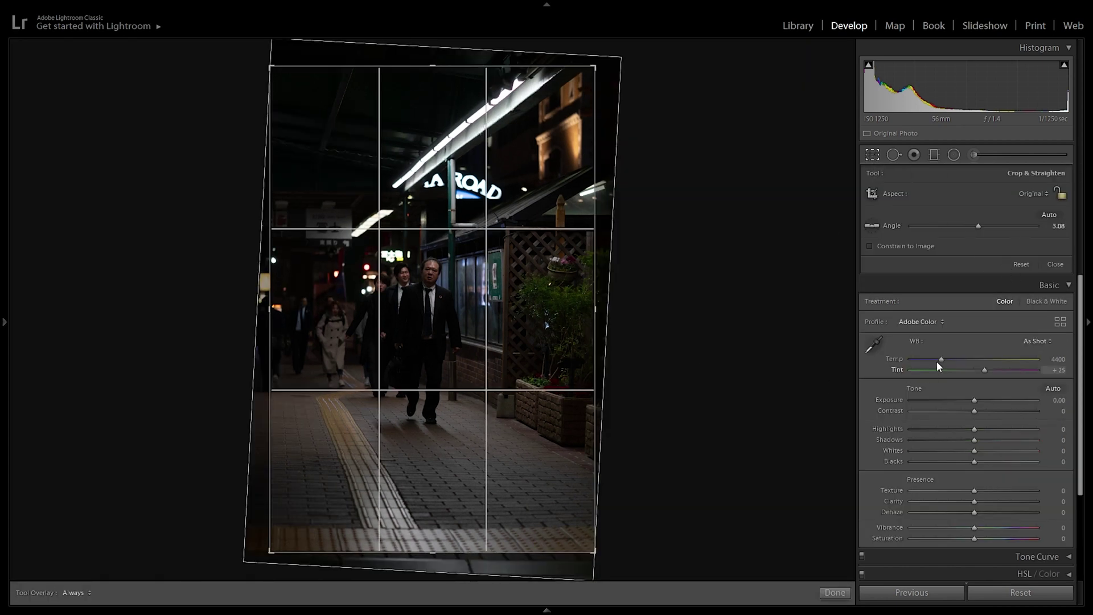
drag(594, 66, 590, 92)
key(Return)
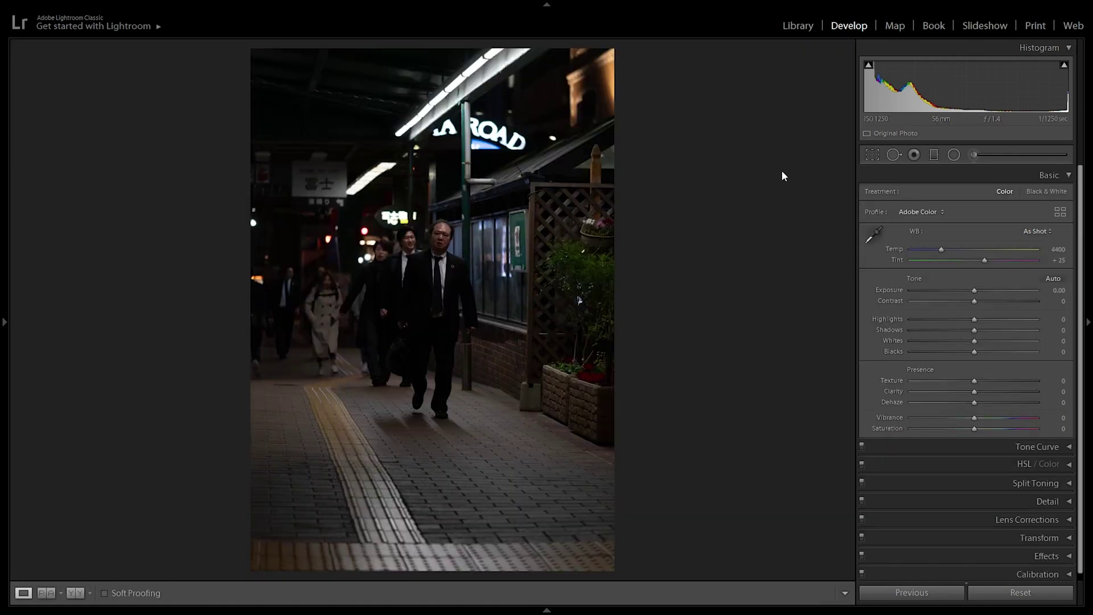
scroll(911, 285, down, 1)
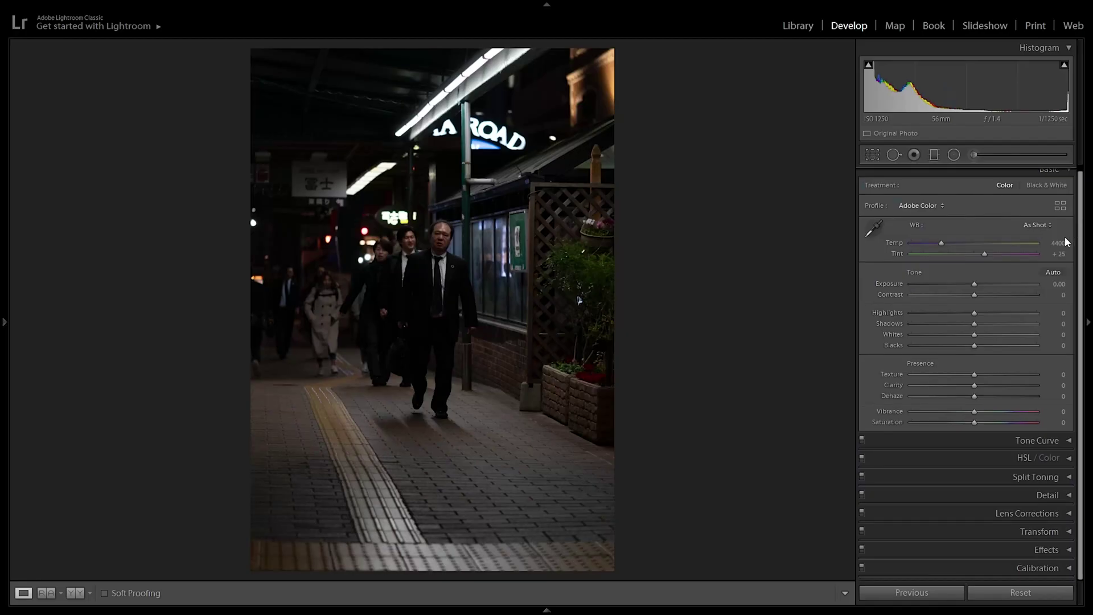
Set Highlights to -40 and Shadows to +40 in the Basic panel
click(1059, 313)
text(- 4)
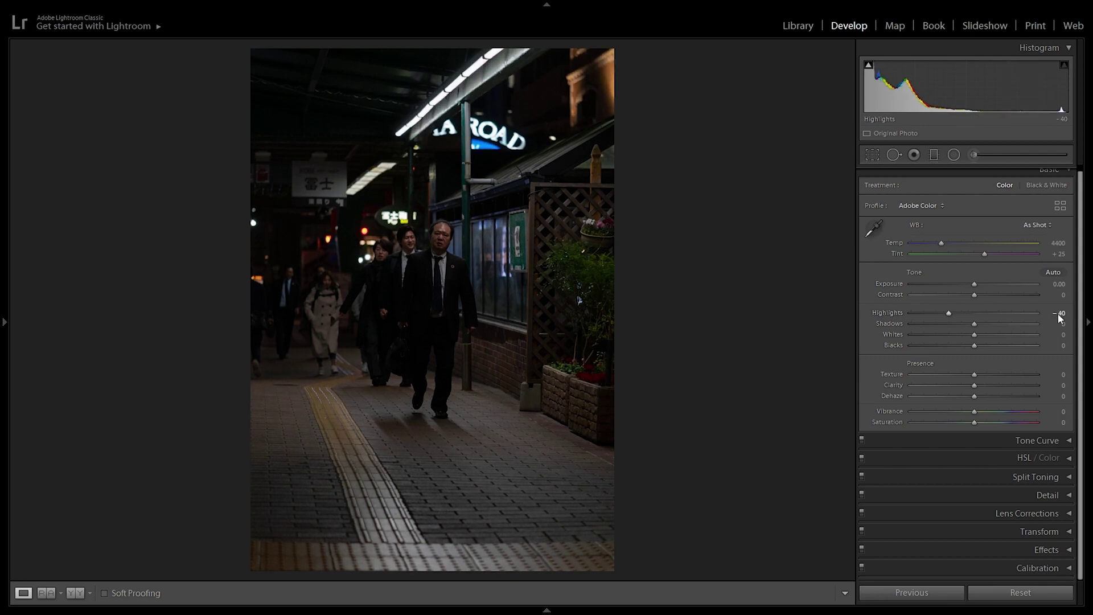
text(0)
key(Return)
click(1060, 324)
text(40)
key(Return)
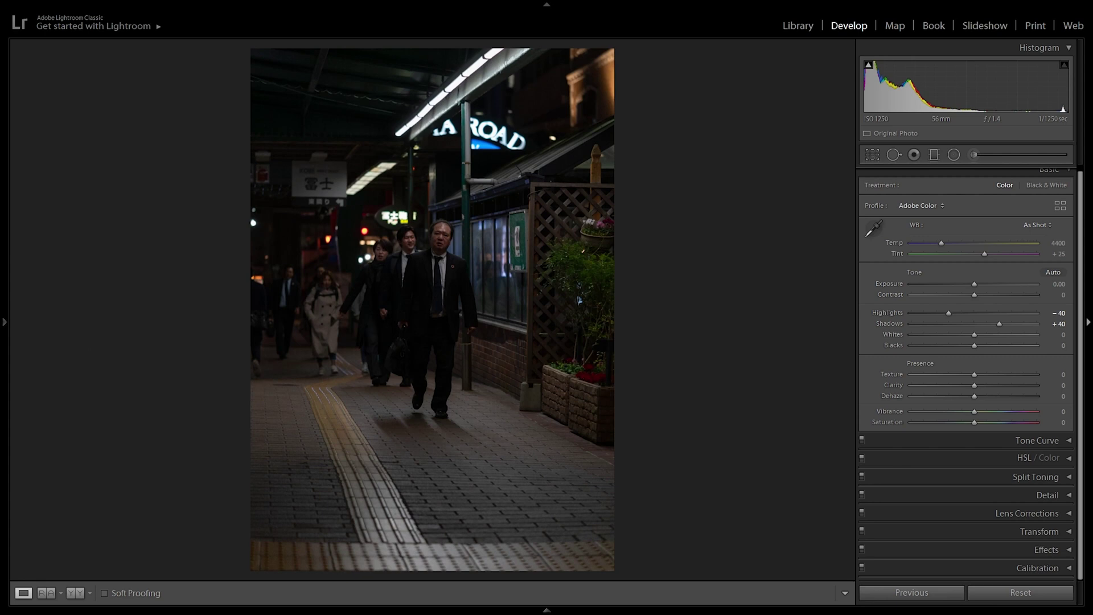
Set Whites to +31, Blacks to -20, and raise Exposure to +0.52
click(1059, 335)
text(31)
key(Return)
click(1062, 346)
text(-20)
key(Return)
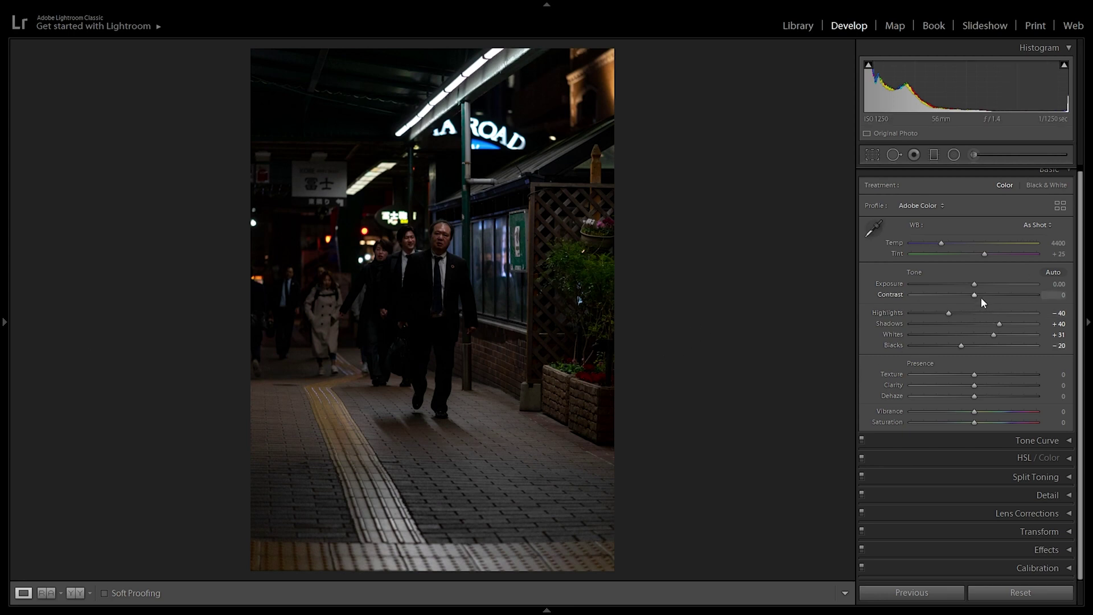
drag(975, 283, 979, 283)
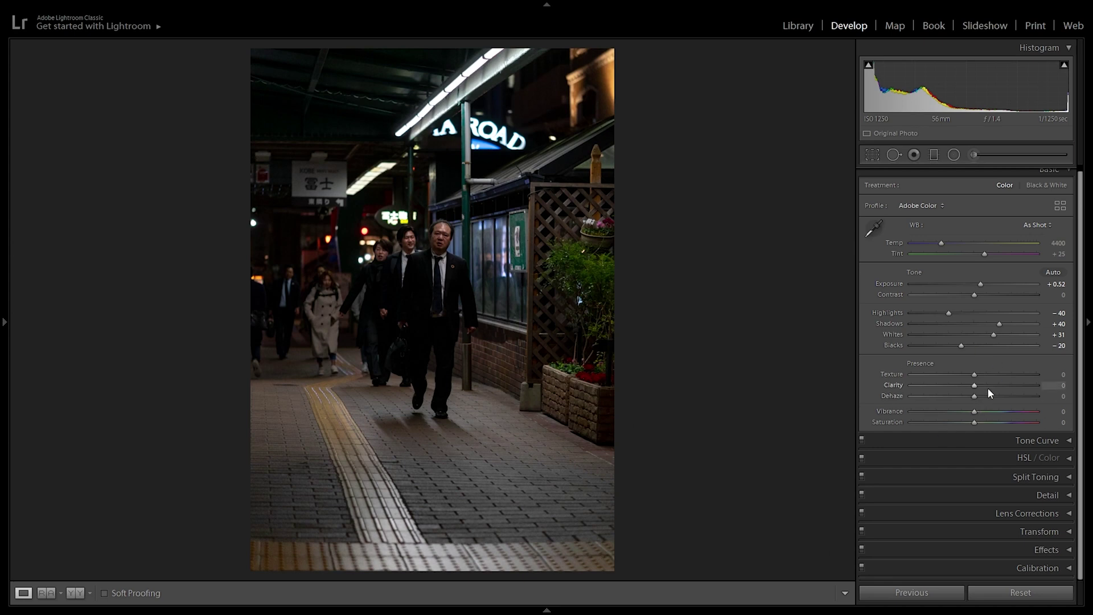
Set Clarity to -10, then compare Clarity +76 on the man's face at 1:1
click(1060, 386)
text(-10)
key(Return)
click(453, 243)
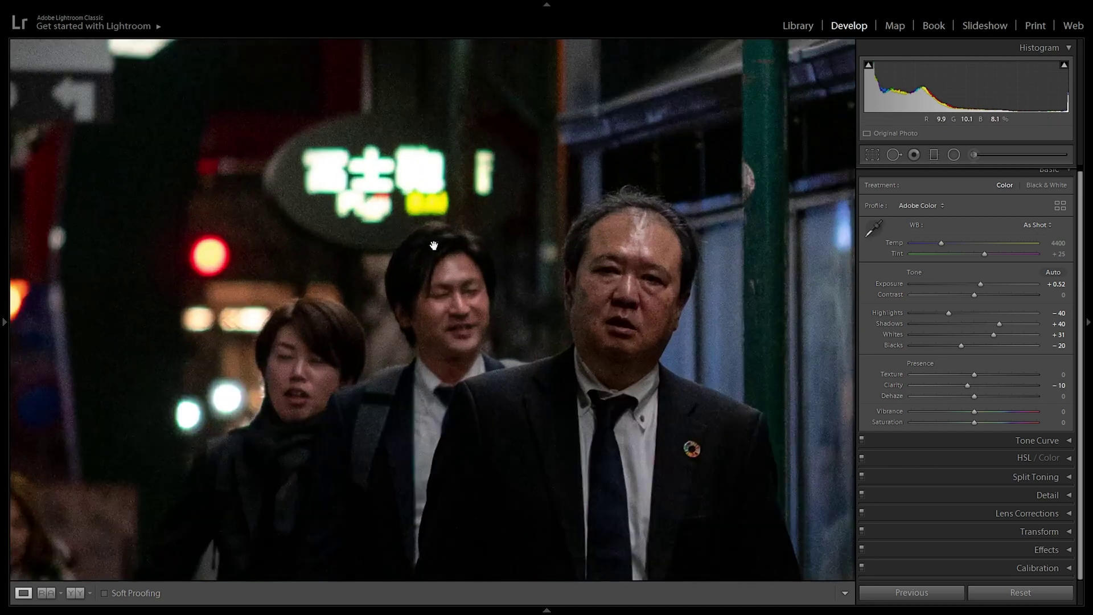
drag(662, 309, 574, 311)
click(1022, 381)
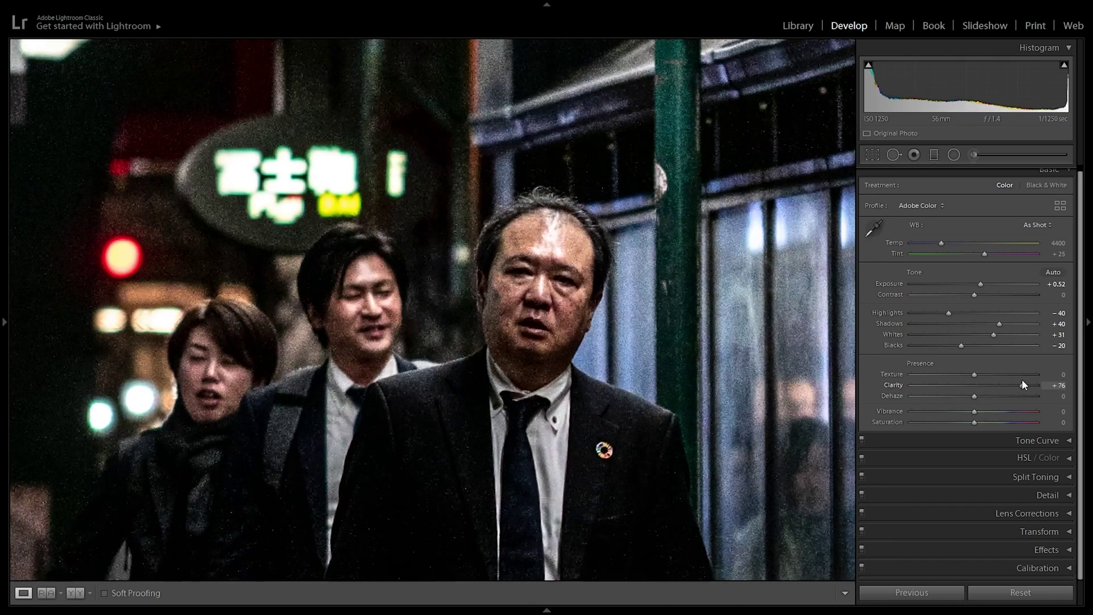
Settle Clarity at -20 and return the photo to Fit view
click(1059, 385)
text(-20)
key(Return)
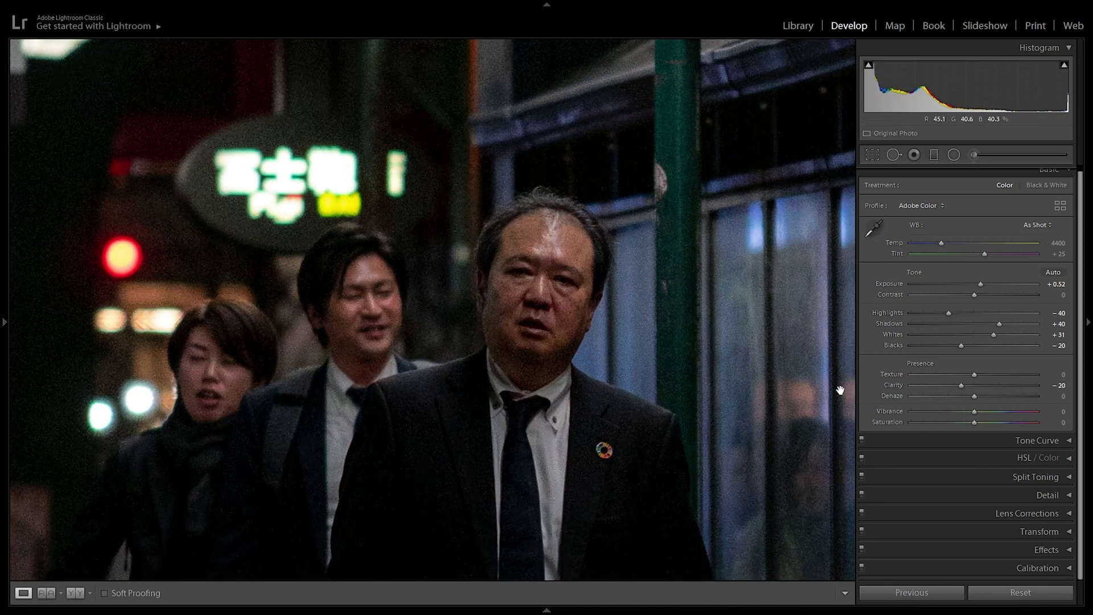
click(664, 362)
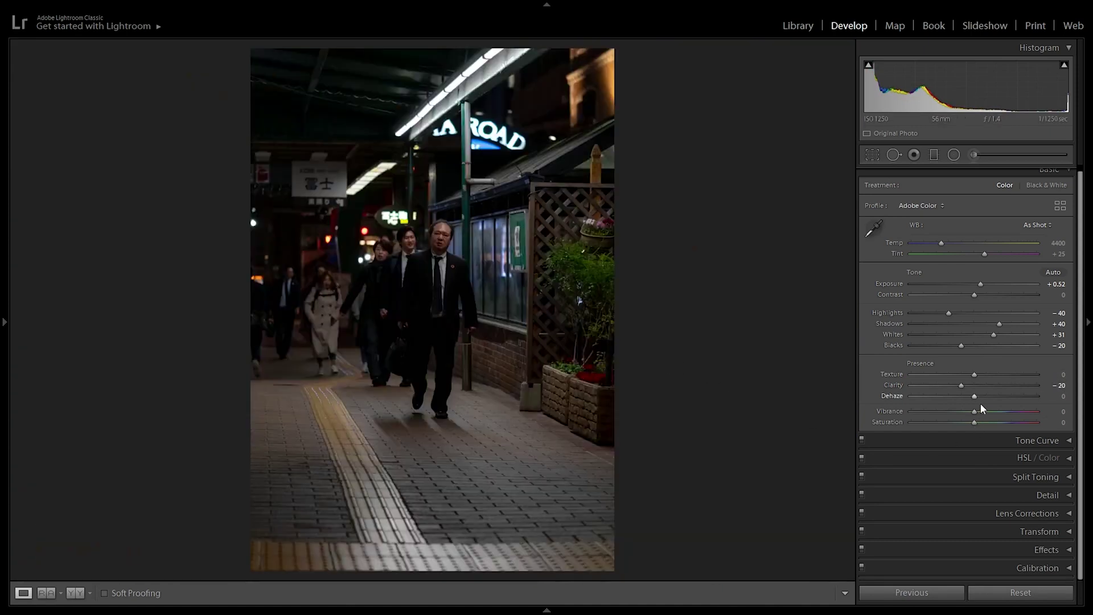
Select the Vibrance value in the Basic panel for editing
click(1061, 411)
key(Return)
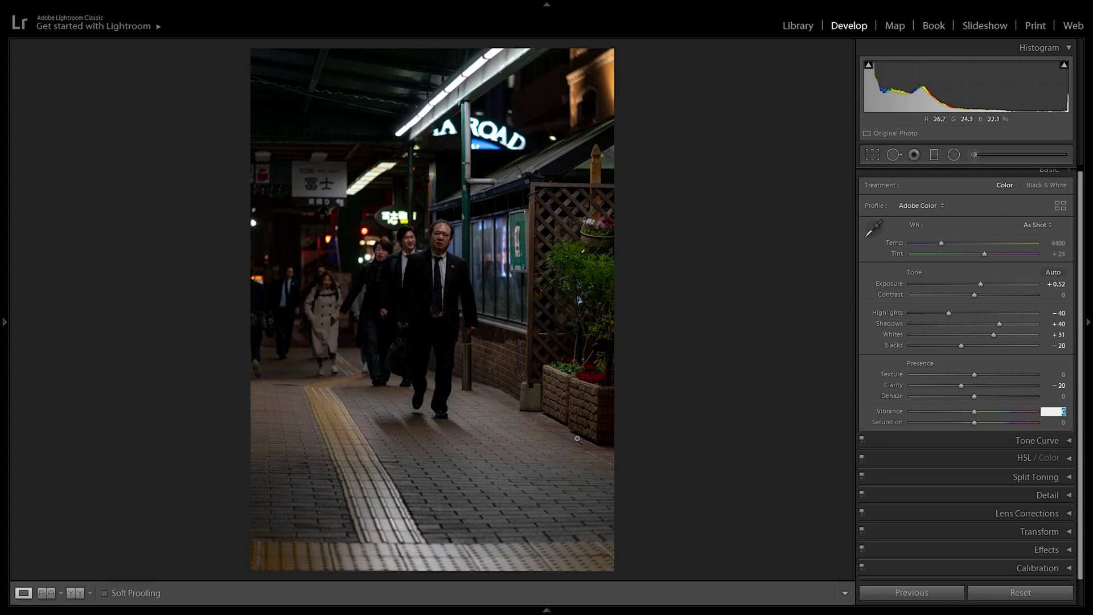
Set Vibrance to -20 and shape a gentle two-point S-curve in the point tone curve
text(-20)
key(Return)
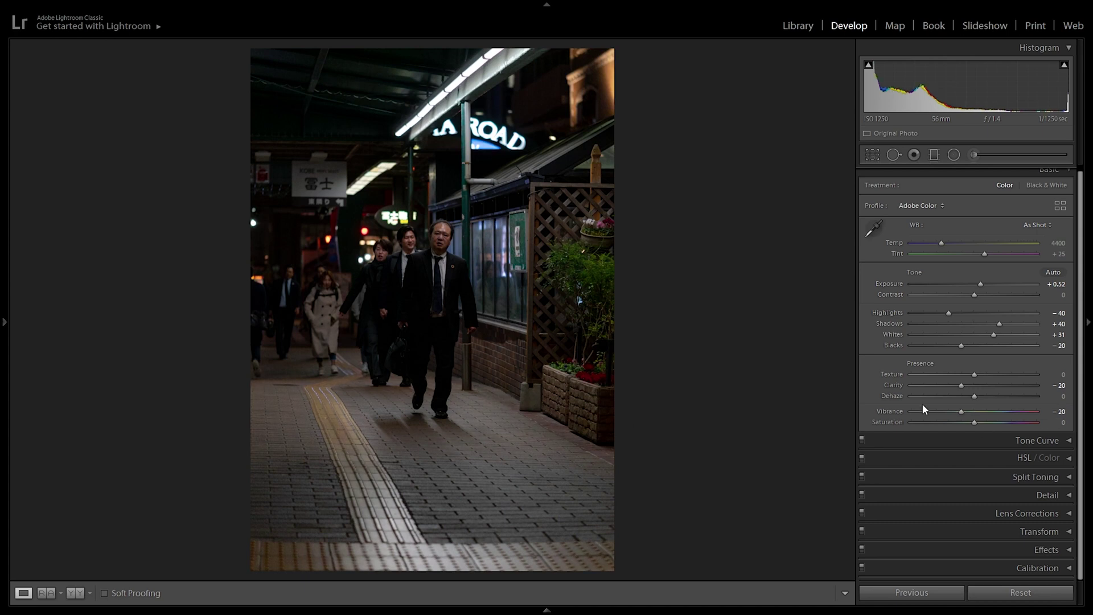
click(948, 440)
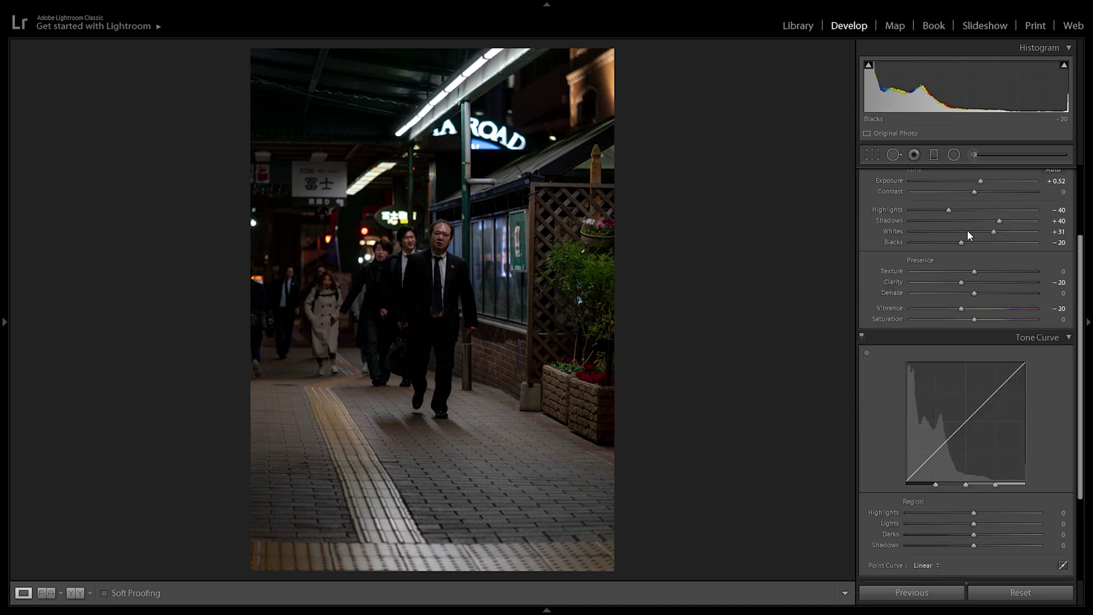
scroll(968, 234, down, 2)
click(1063, 515)
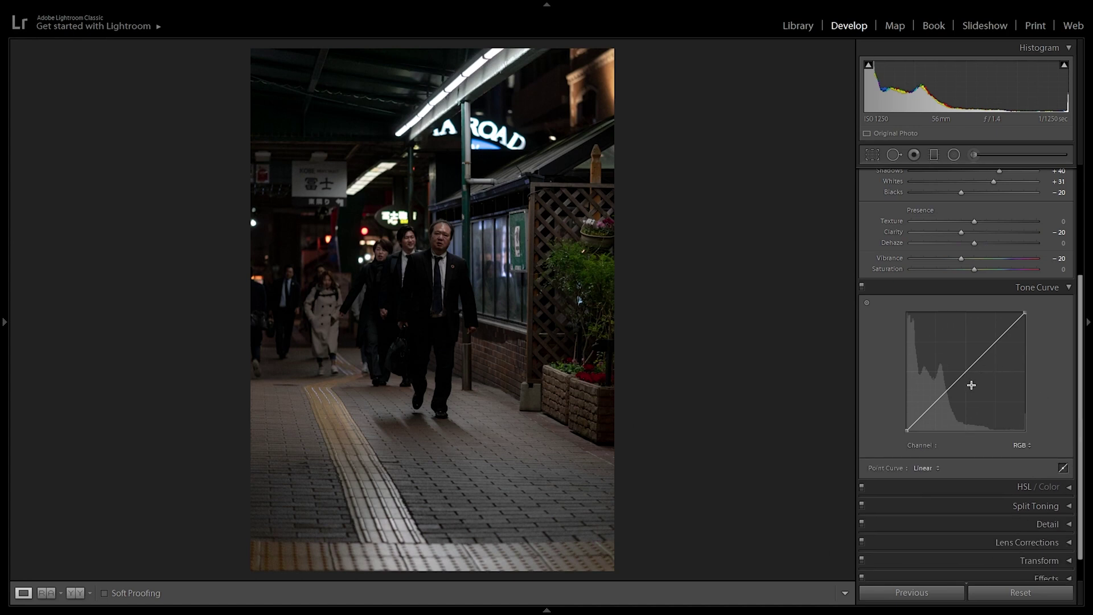
drag(938, 396, 946, 401)
drag(986, 357, 985, 353)
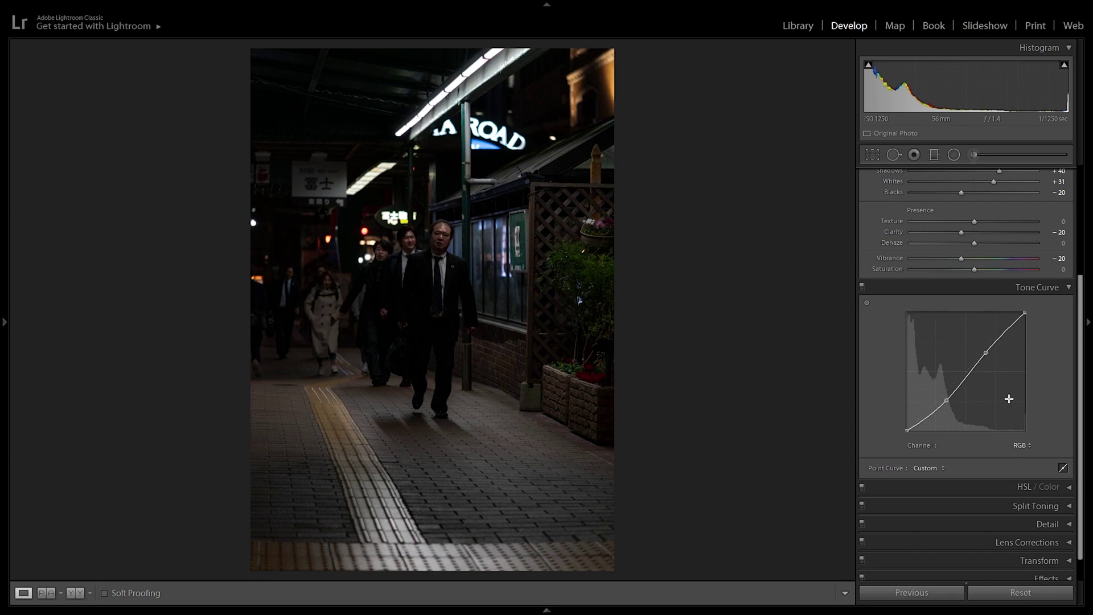
Raise Exposure to +0.93
scroll(882, 398, up, 4)
drag(977, 292, 987, 292)
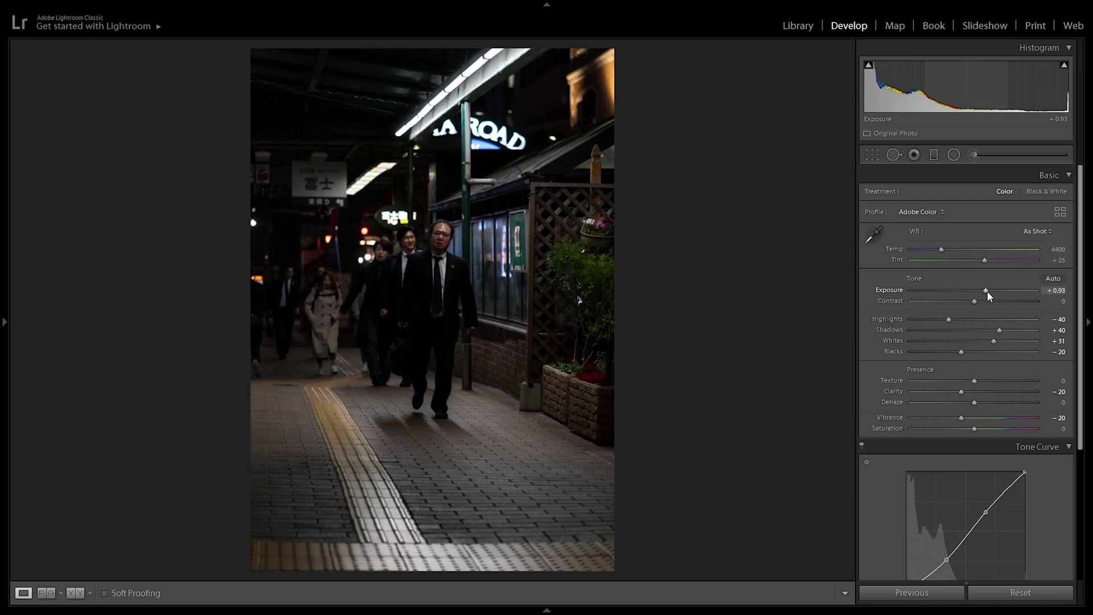
scroll(975, 271, down, 4)
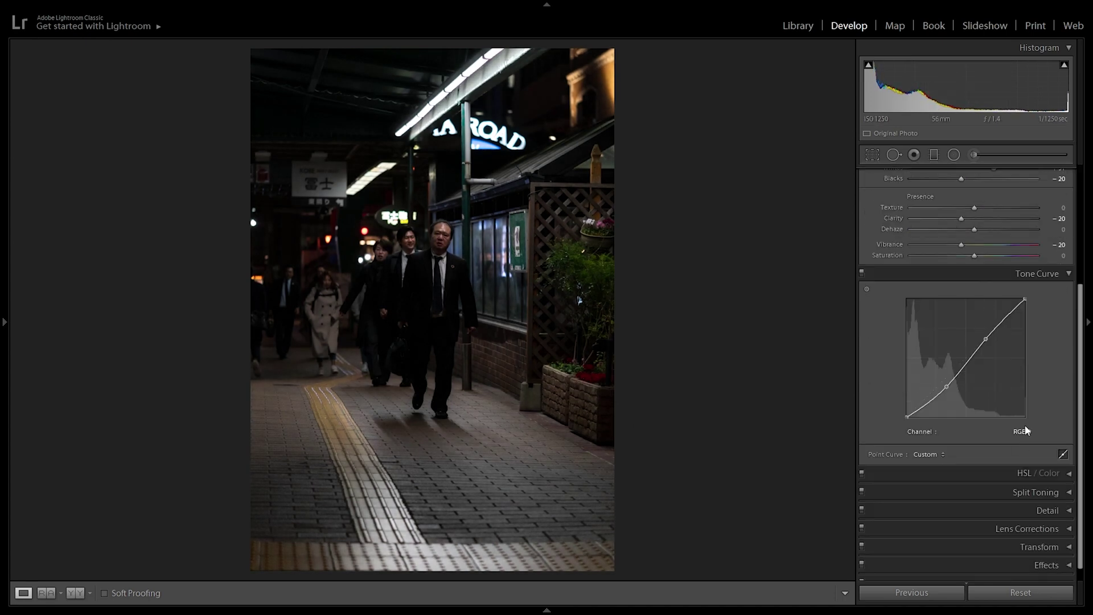
click(996, 453)
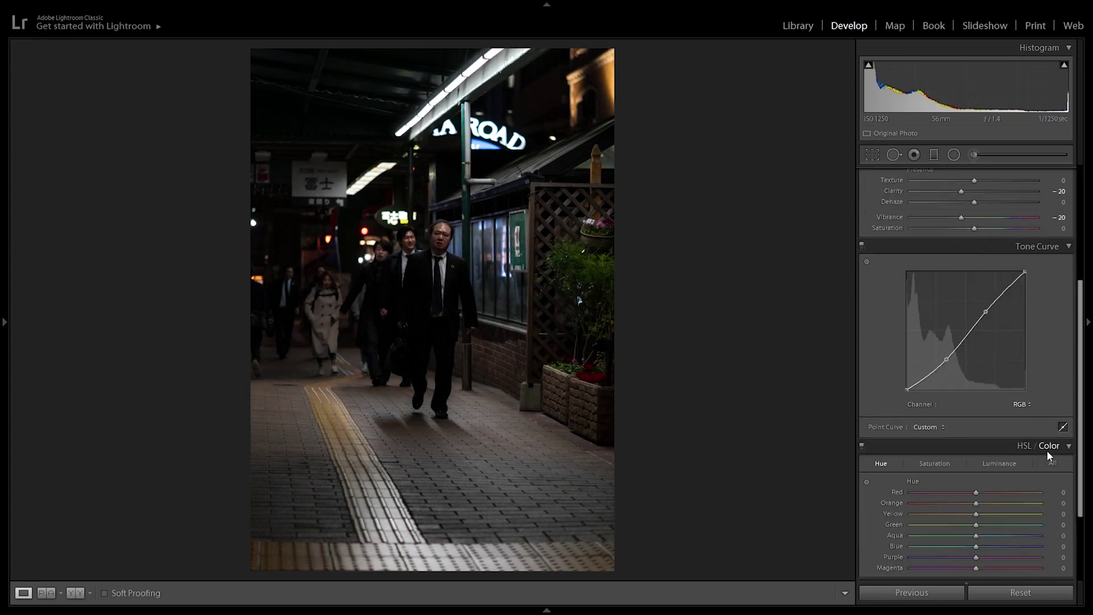
scroll(1027, 441, down, 3)
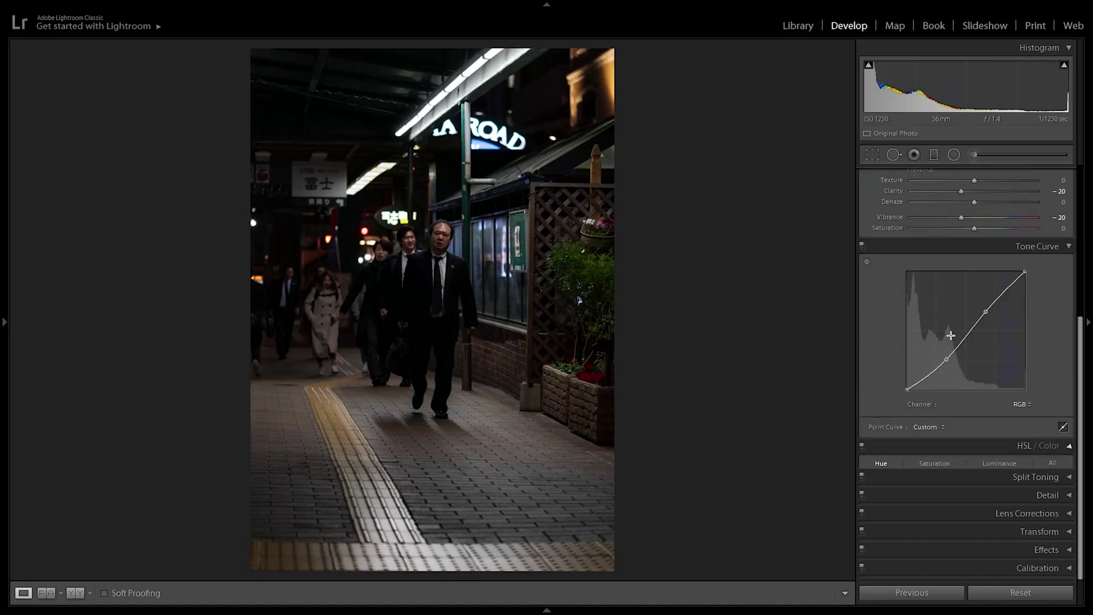
scroll(967, 341, up, 1)
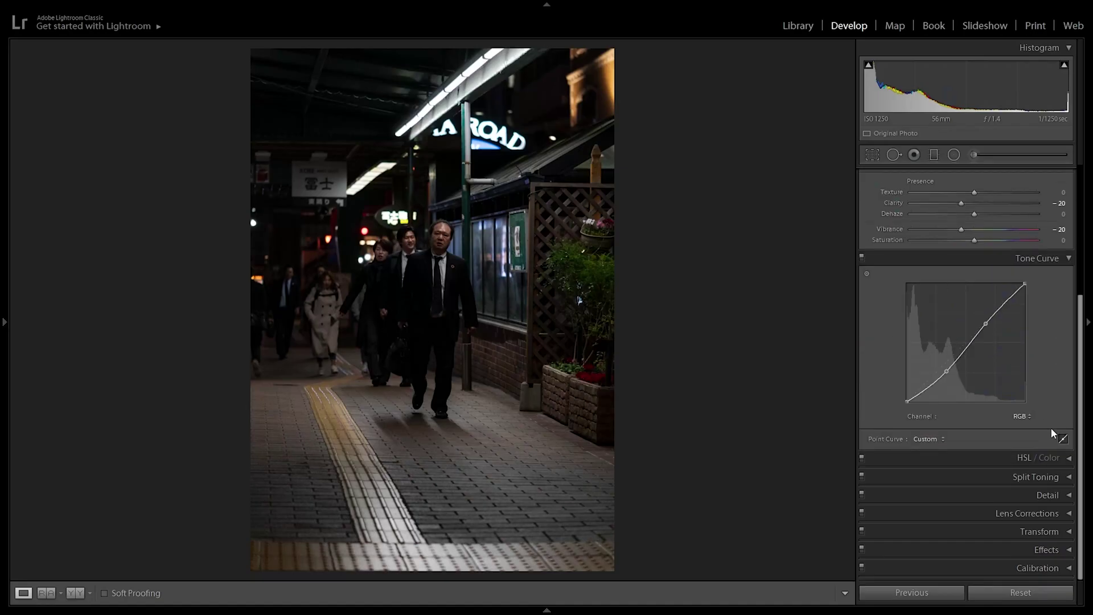
Set Split Toning highlights to hue 220 with saturation 13
click(1059, 477)
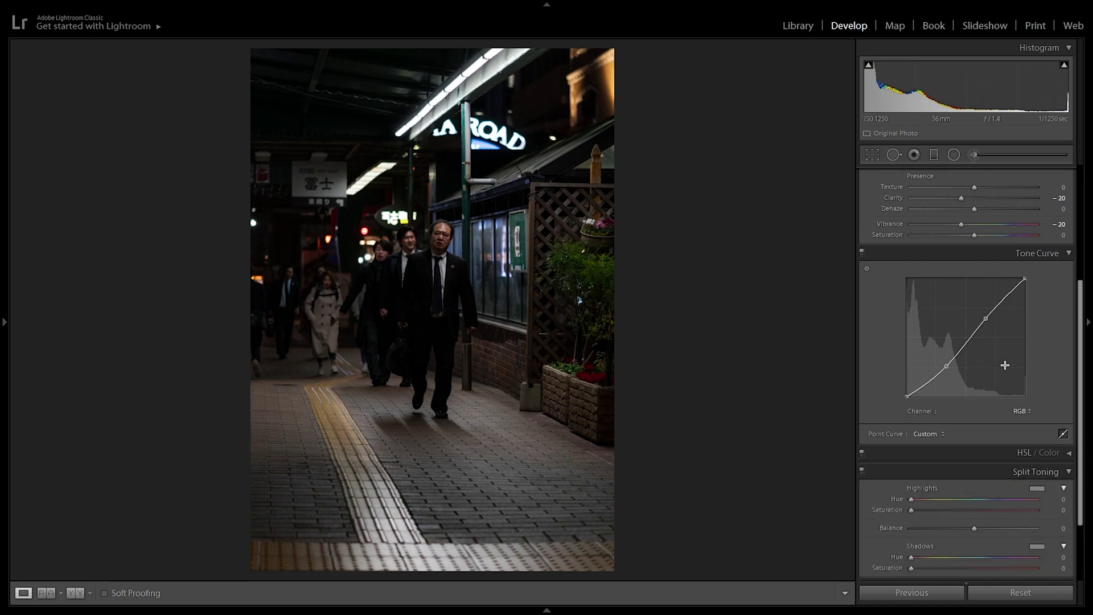
scroll(1004, 367, down, 3)
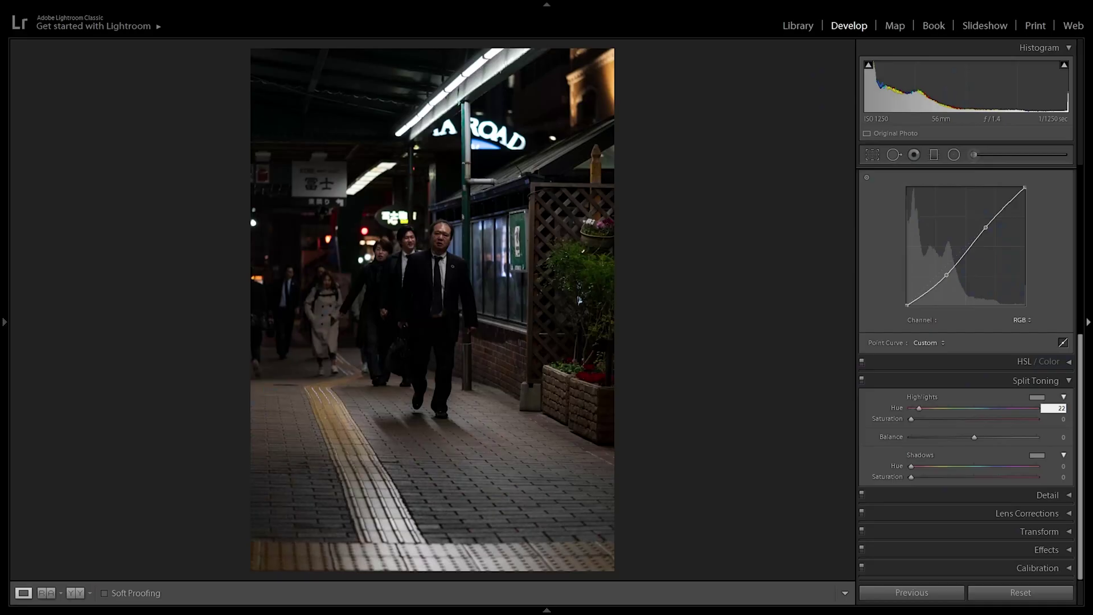
text(0)
key(Return)
drag(911, 418, 1049, 415)
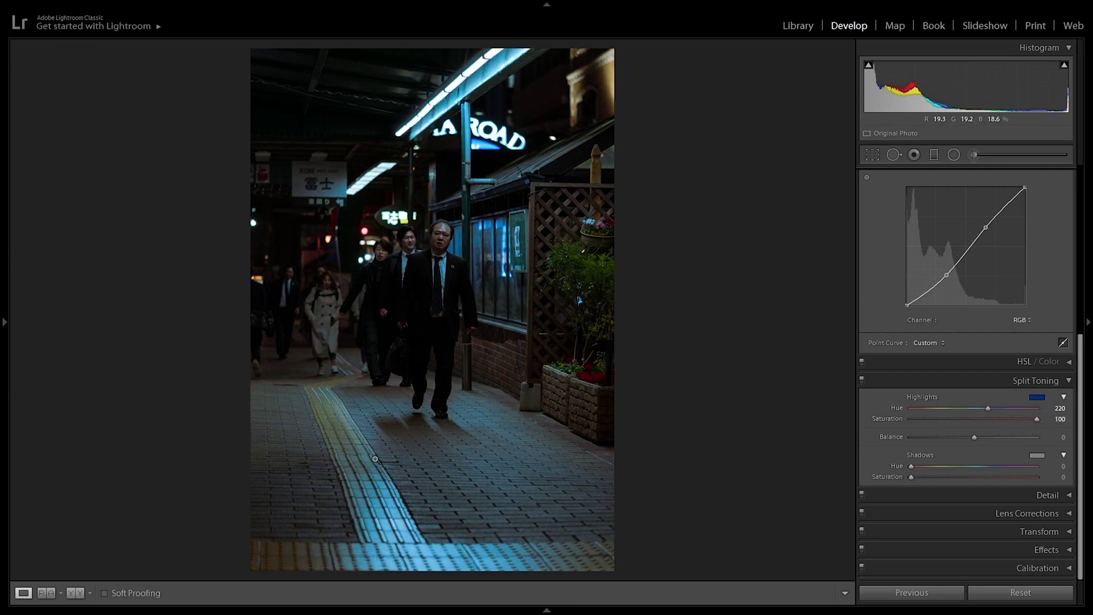
click(1059, 419)
text(13)
key(Return)
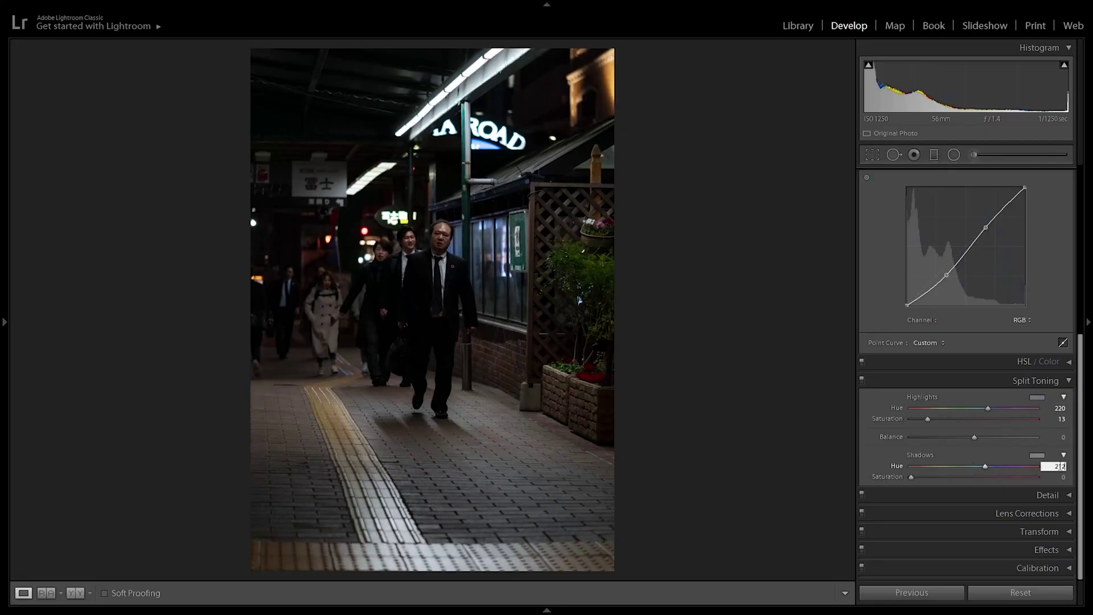
Set split-toning shadows to hue 212, saturation 12, and toggle Split Toning off and on to compare
key(Return)
click(1061, 477)
key(Return)
click(860, 382)
click(861, 382)
click(860, 381)
click(861, 381)
click(997, 500)
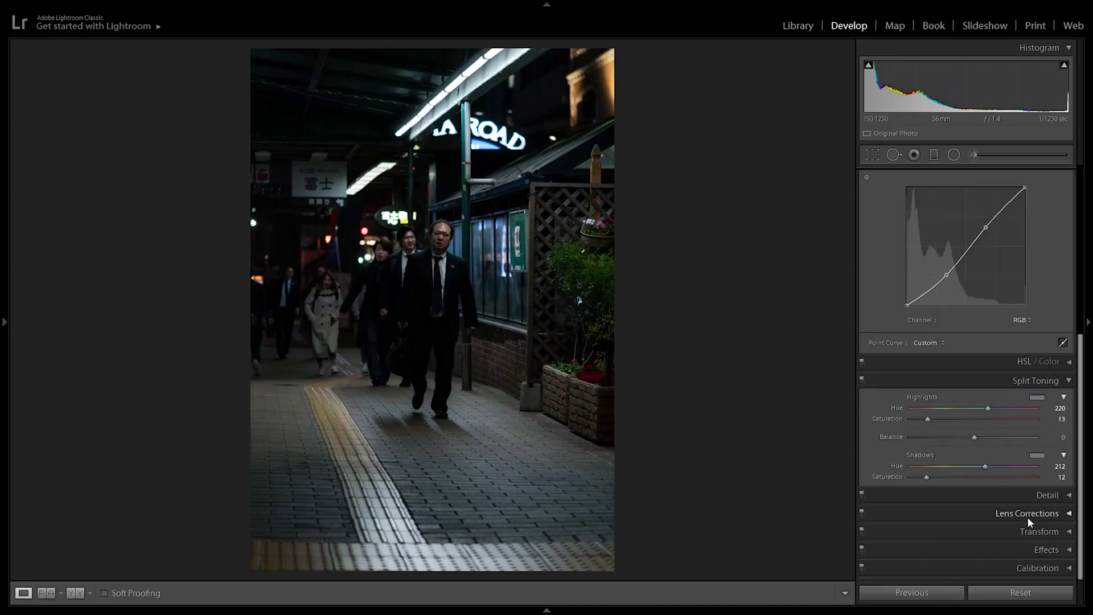
Check the Effects panel's vignetting and grain, collapse it, then expand the Calibration panel
click(1025, 546)
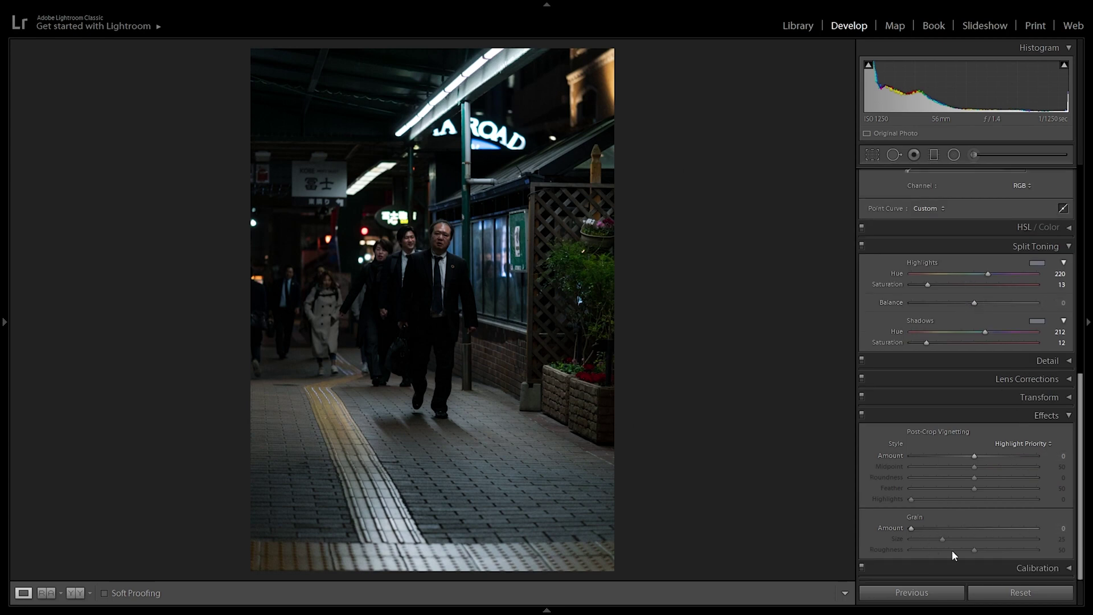
click(1007, 414)
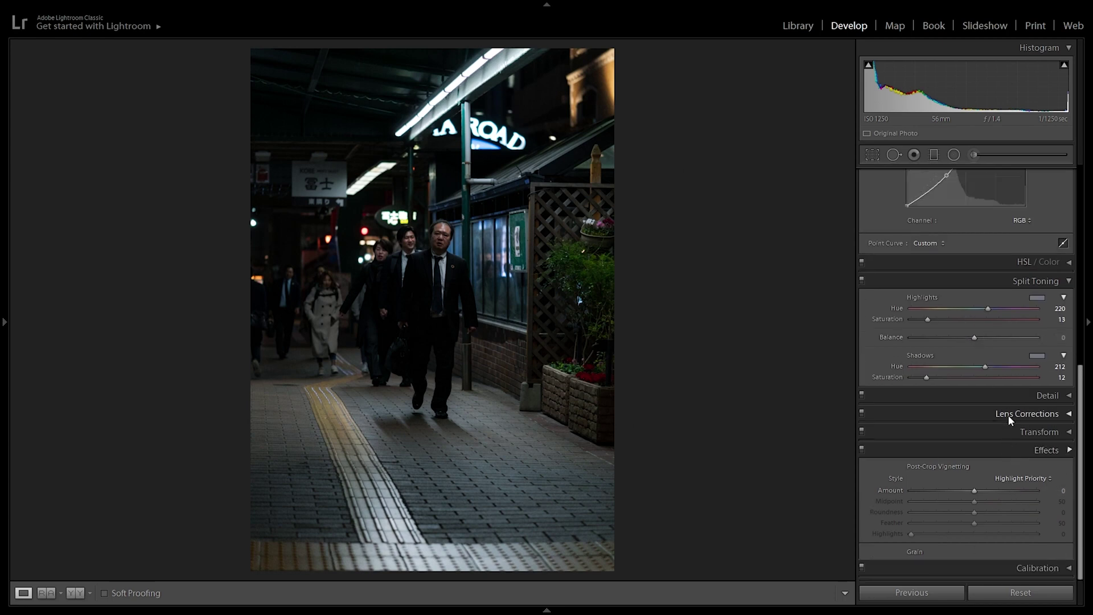
click(997, 567)
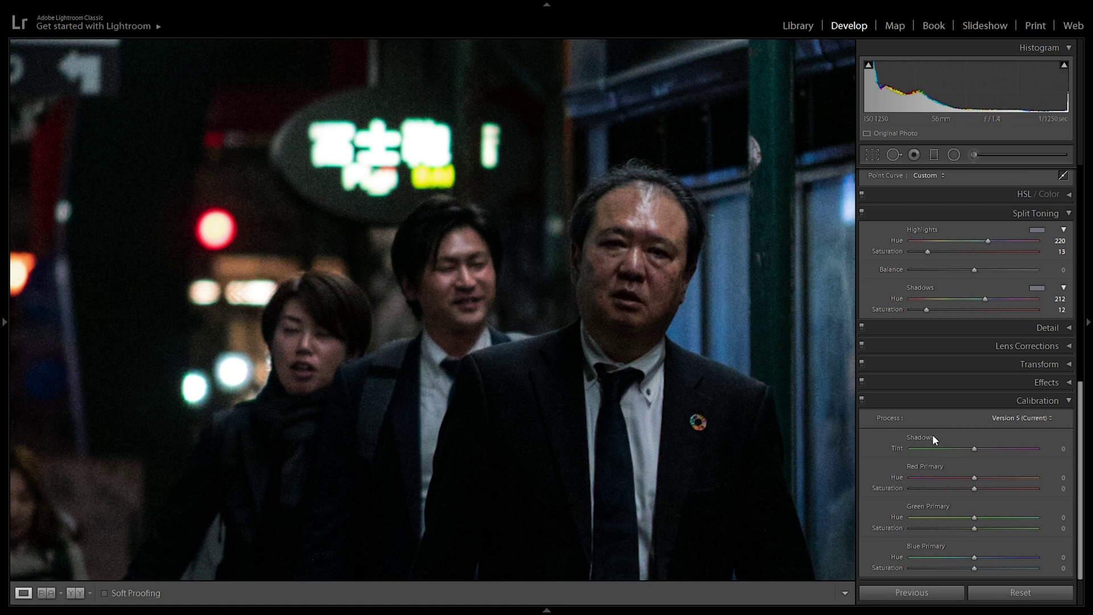
Set Red Primary hue to +12 and saturation to +2
click(1060, 477)
text(12)
click(1060, 488)
text(2)
key(Return)
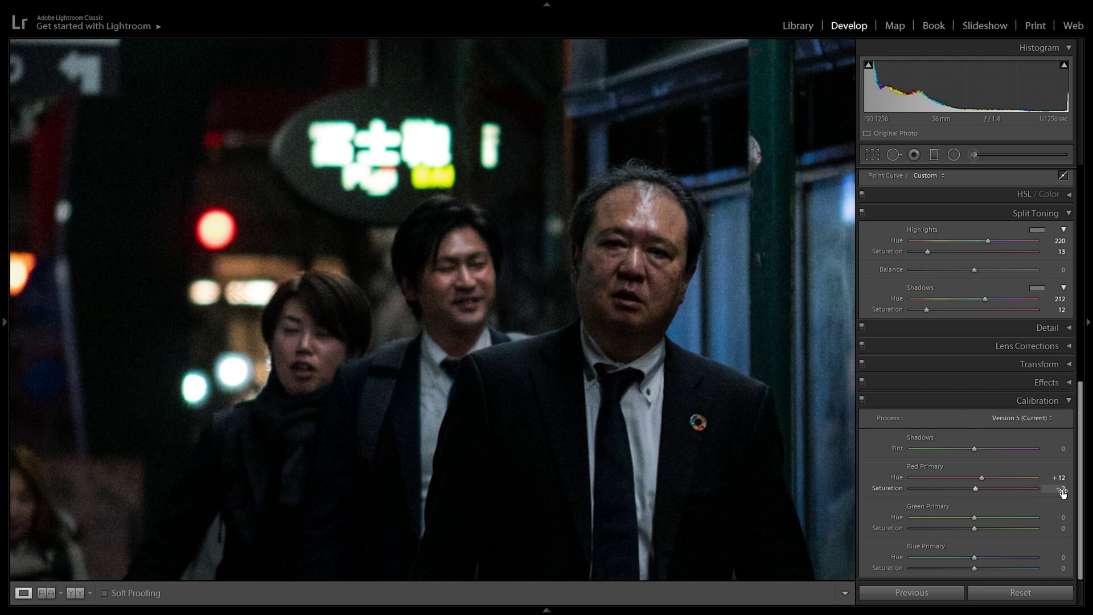
Set Green Primary hue to +40 and saturation to +16, then adjust Blue Primary hue
click(1059, 517)
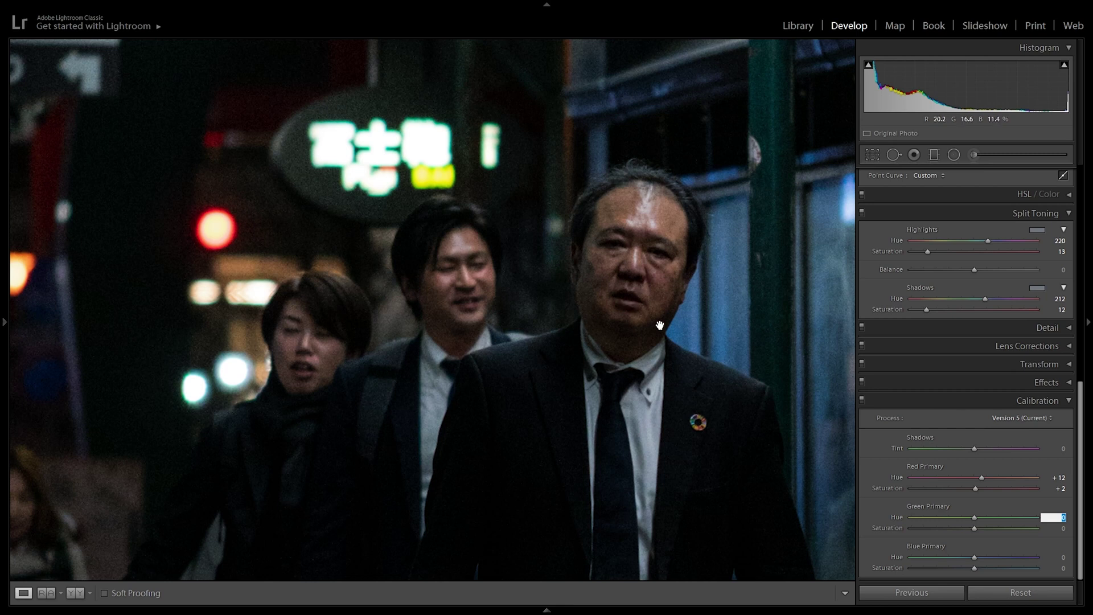
text(40)
click(1049, 528)
text(16)
key(Return)
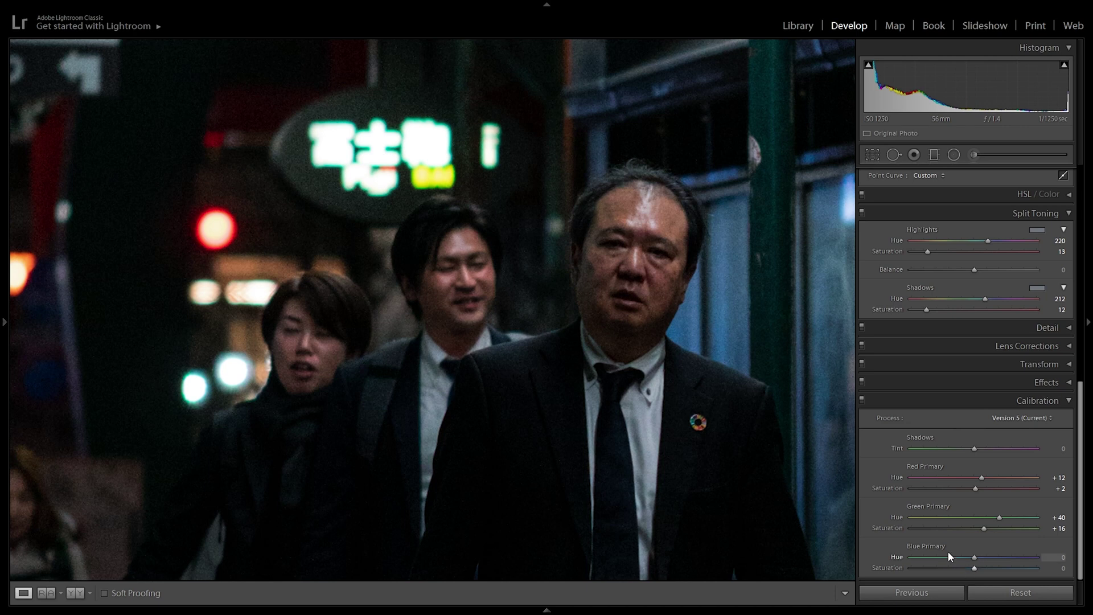
click(1054, 558)
key(Return)
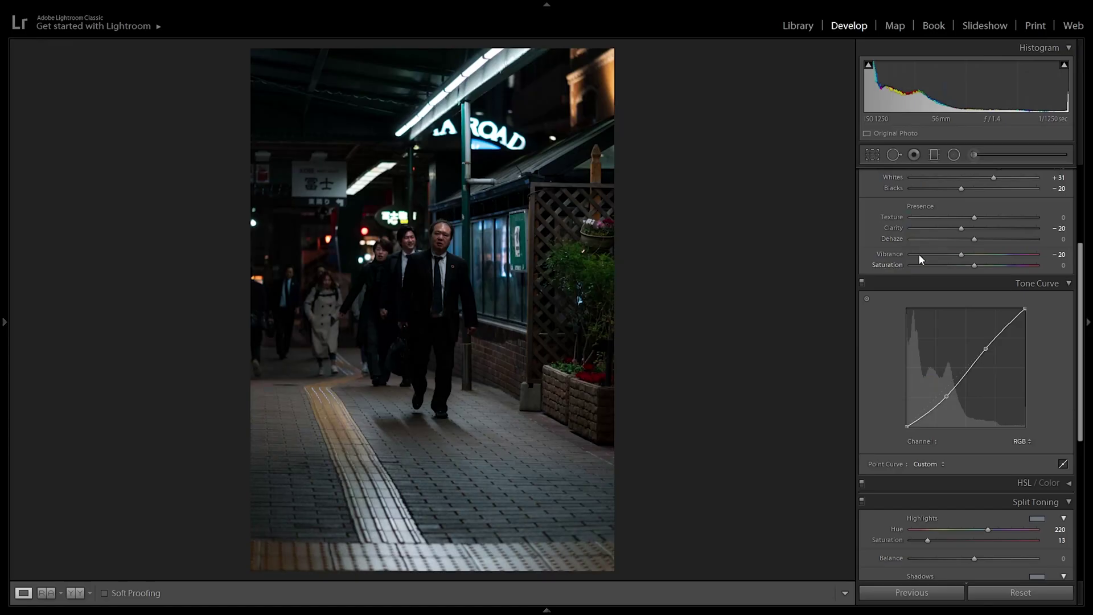
Switch Tone Curve to the Blue channel, reshape it, and lower its top end to 81.2%
click(1021, 441)
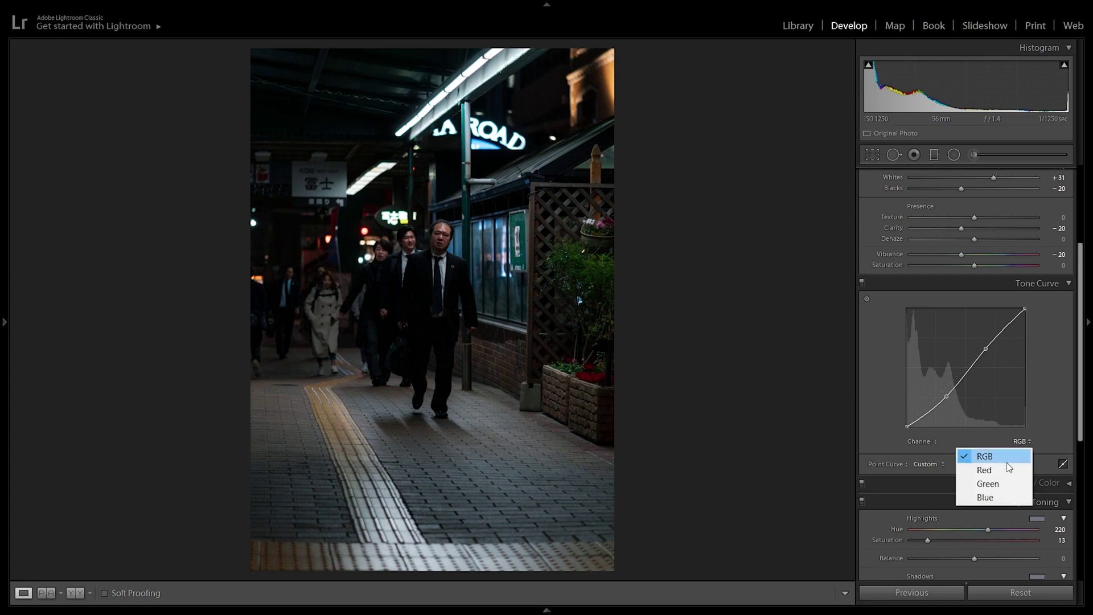
click(1014, 496)
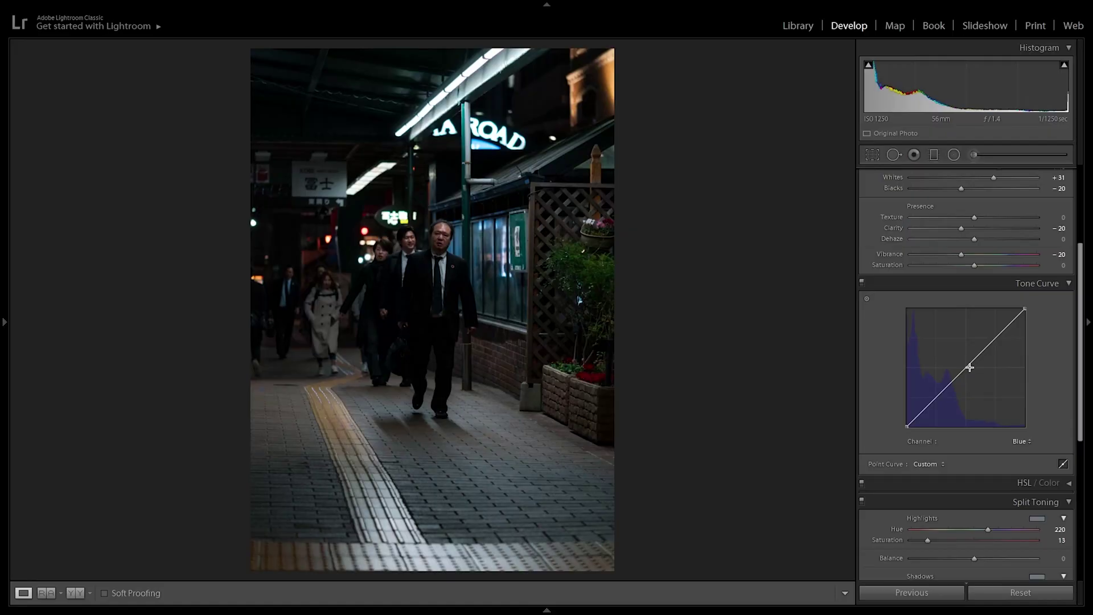
drag(970, 367, 929, 370)
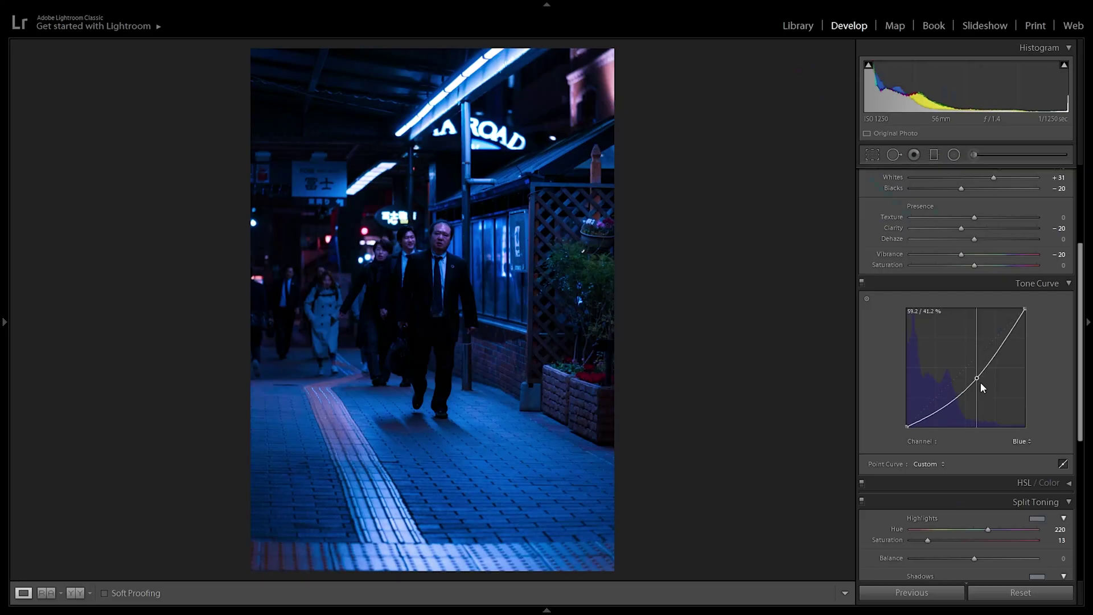
mouse_move(980, 381)
mouse_down()
mouse_move(993, 391)
mouse_move(986, 374)
mouse_up()
double_click(986, 374)
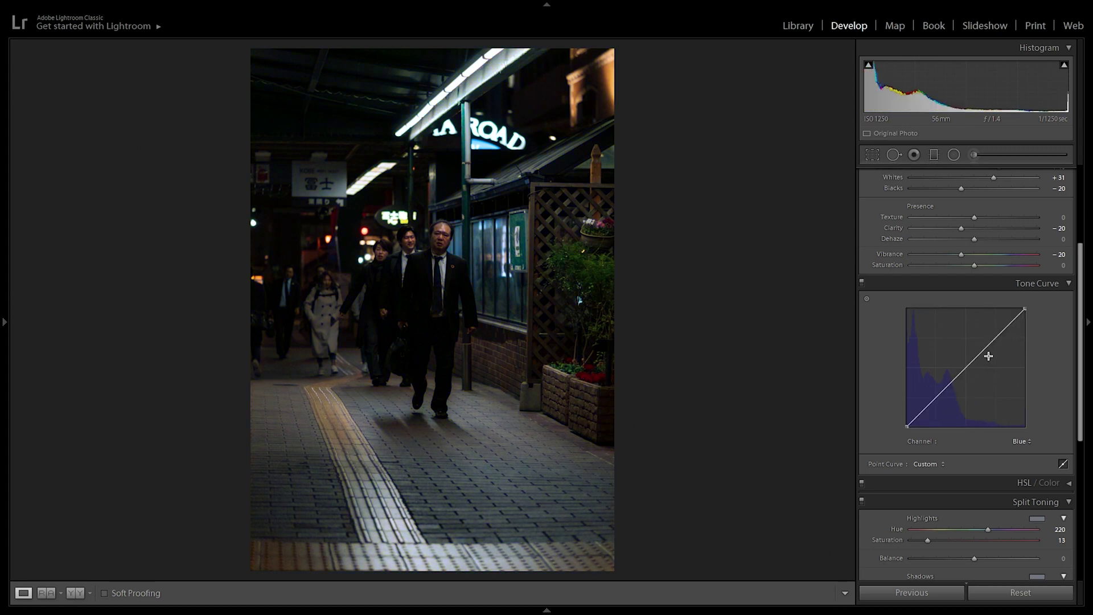
click(967, 366)
click(993, 342)
drag(1022, 311, 1042, 330)
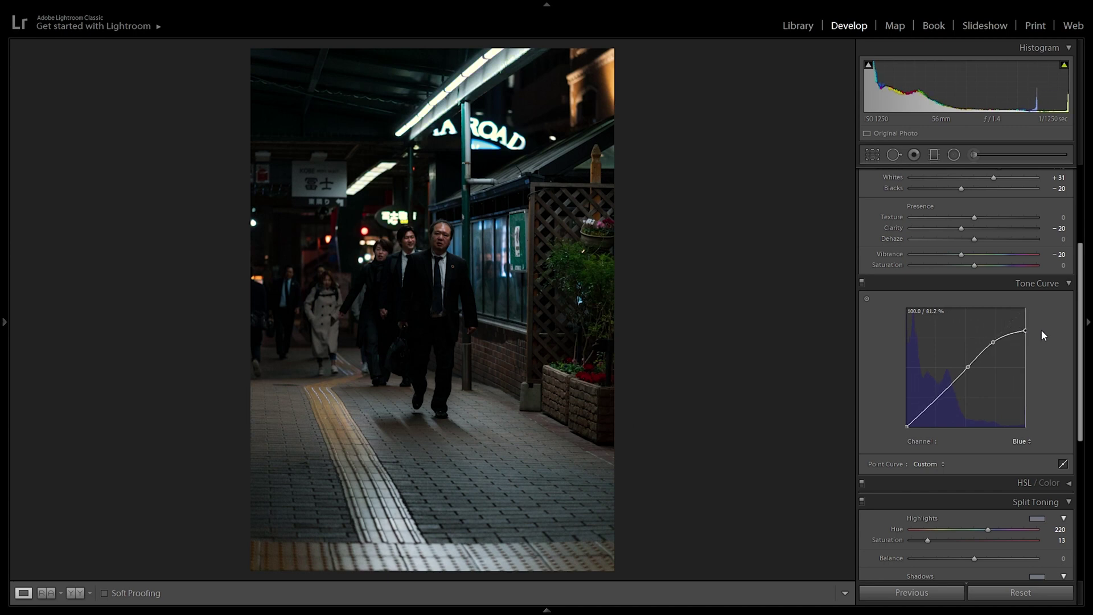
Refine the Blue curve with extra upper and lower points, then view Before/After side by side
click(532, 87)
click(569, 193)
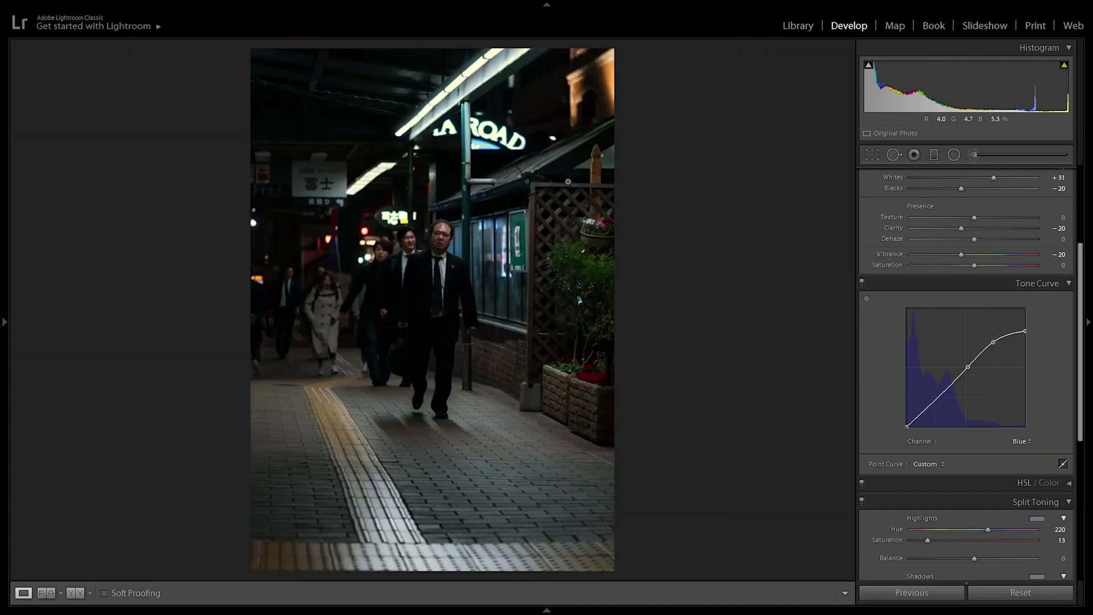
drag(994, 342, 997, 348)
click(1009, 339)
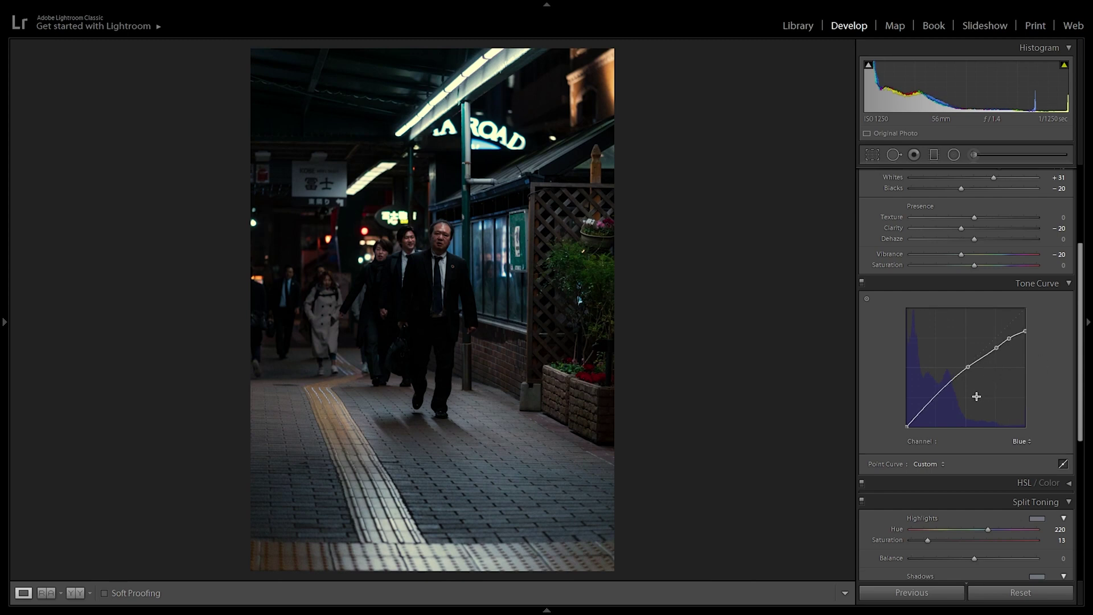
click(925, 408)
click(946, 387)
drag(968, 370, 960, 364)
click(902, 282)
key(y)
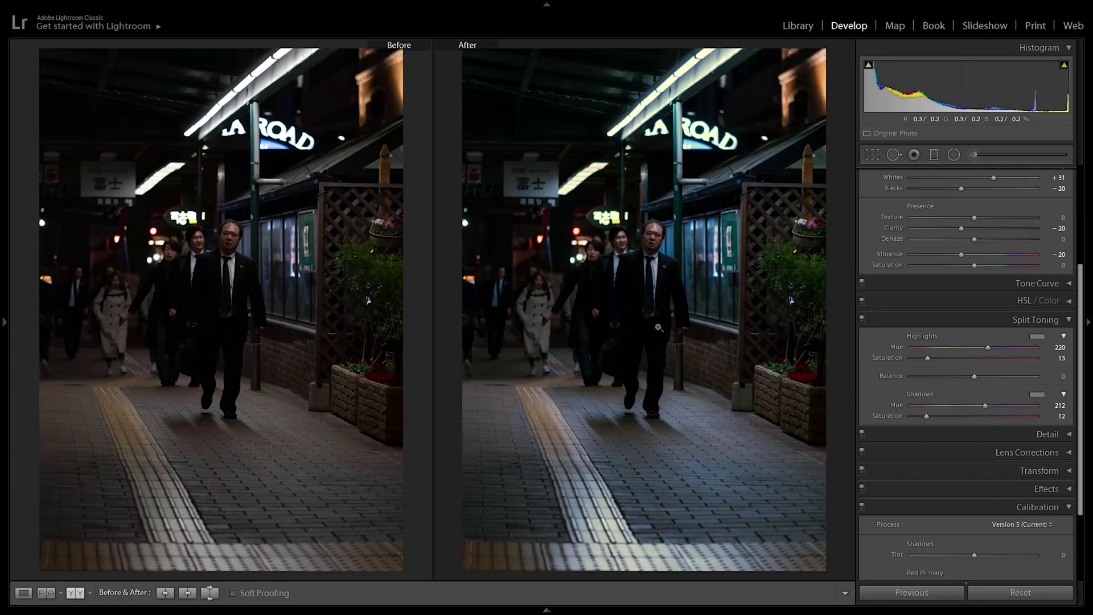
Create preset 'Raylivez' in User Presets excluding White Balance, Exposure and Contrast, then go to Library
mouse_move(3, 339)
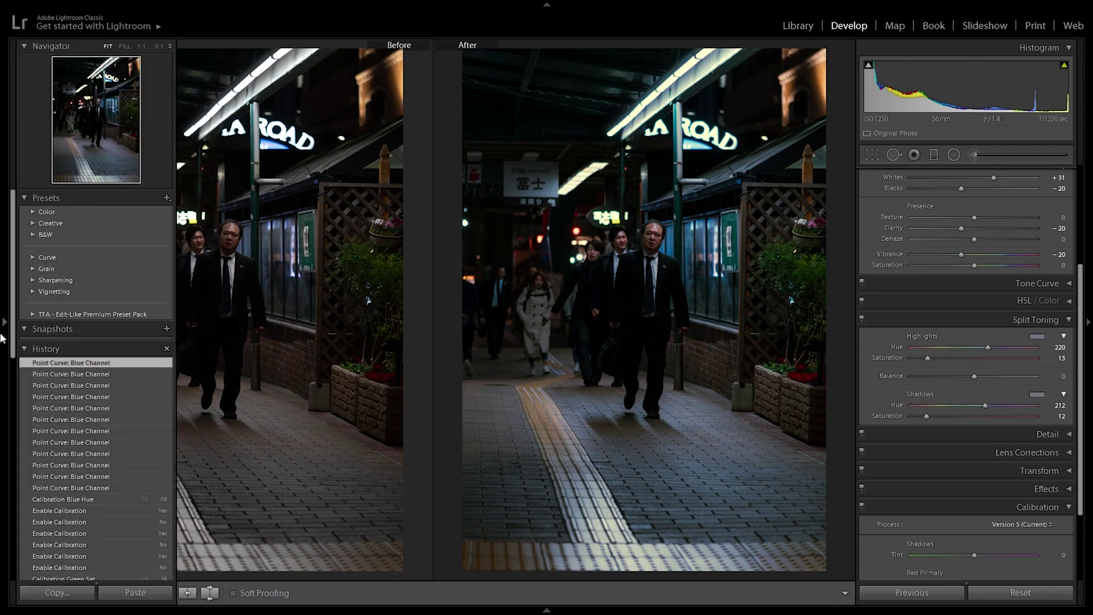
click(167, 197)
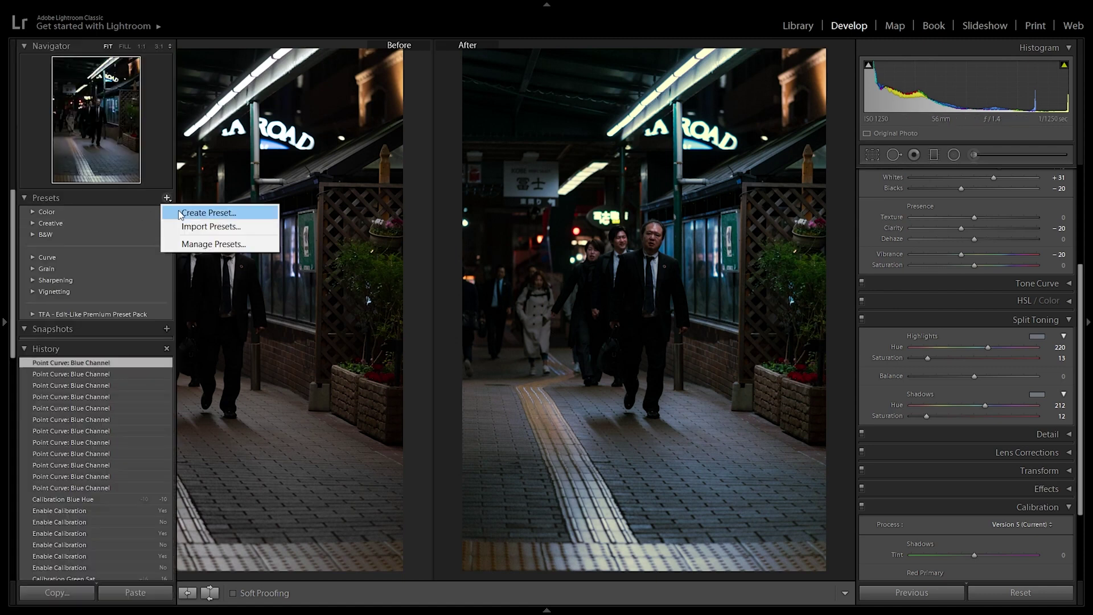
click(180, 214)
text(Raylivez)
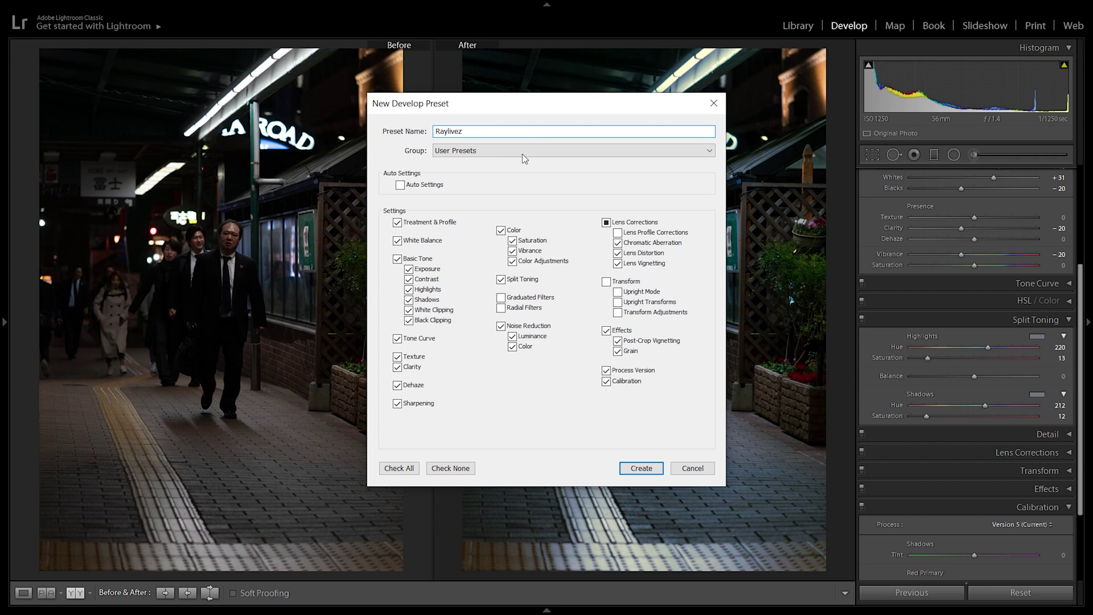
click(493, 158)
click(653, 188)
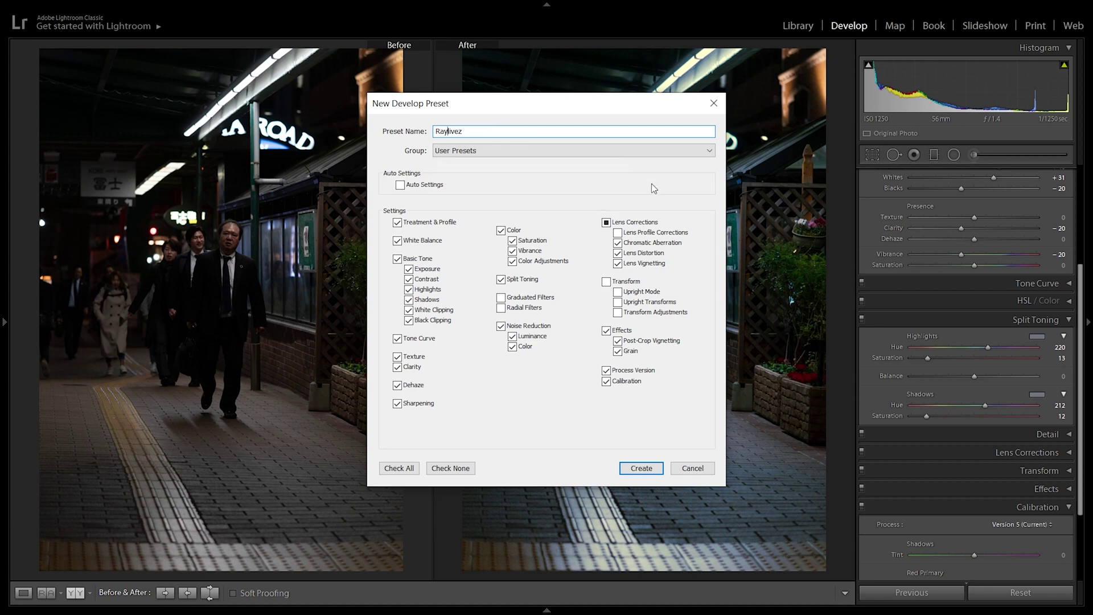
click(398, 241)
click(409, 270)
click(409, 280)
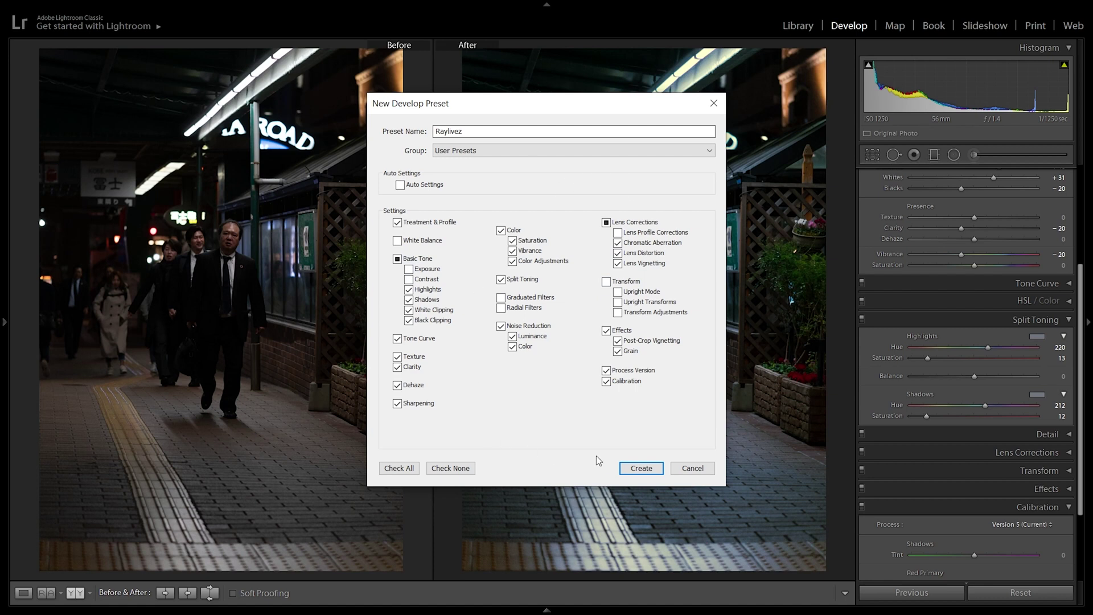
click(637, 471)
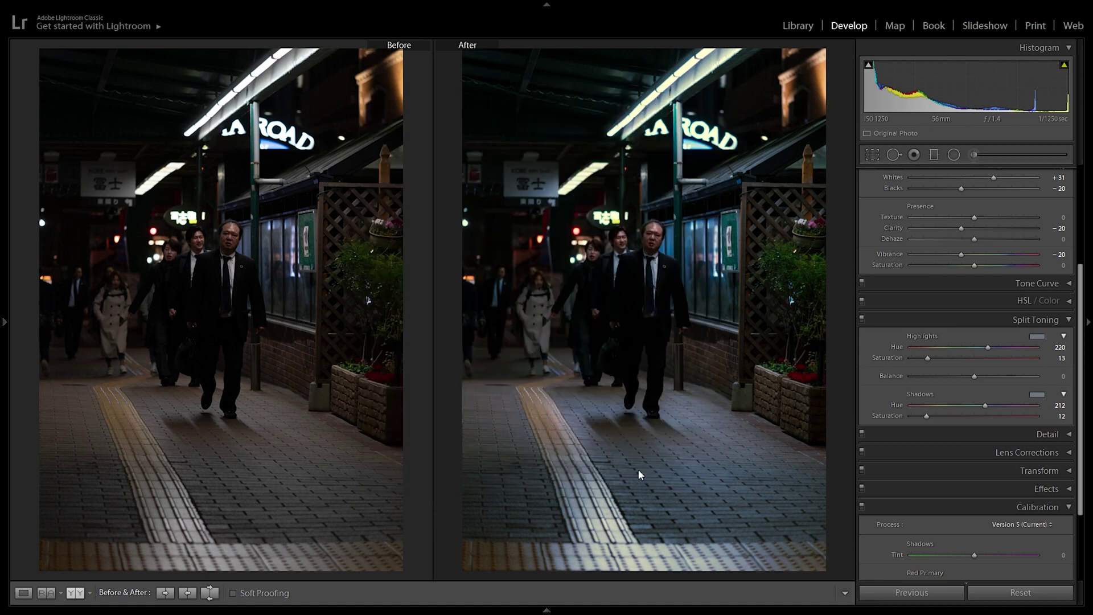
click(802, 29)
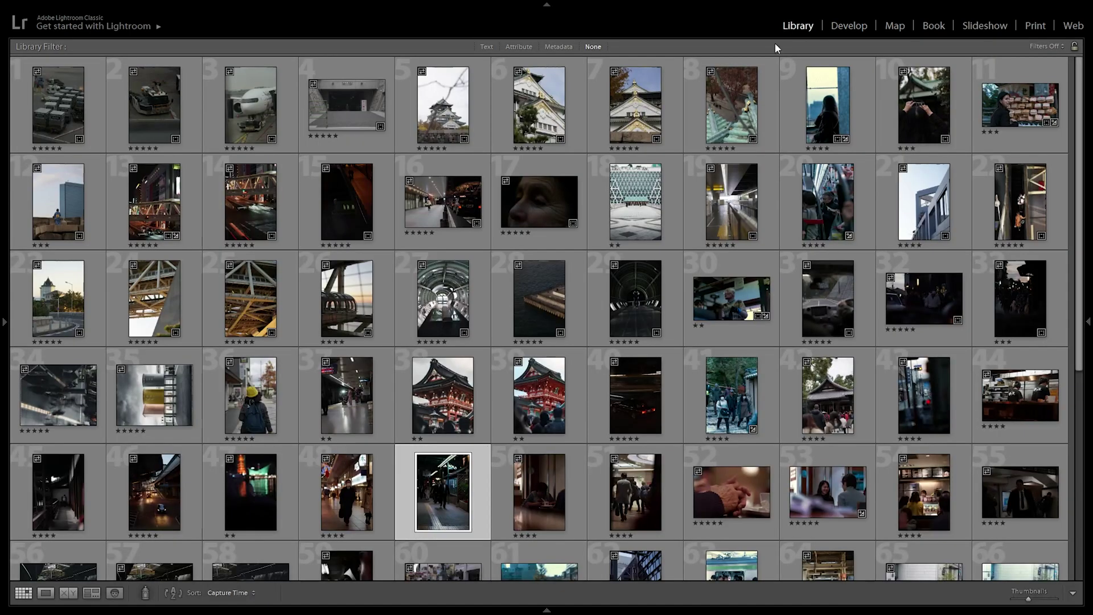
Open the escalator building photo in single view and apply the Raylivez preset
double_click(567, 389)
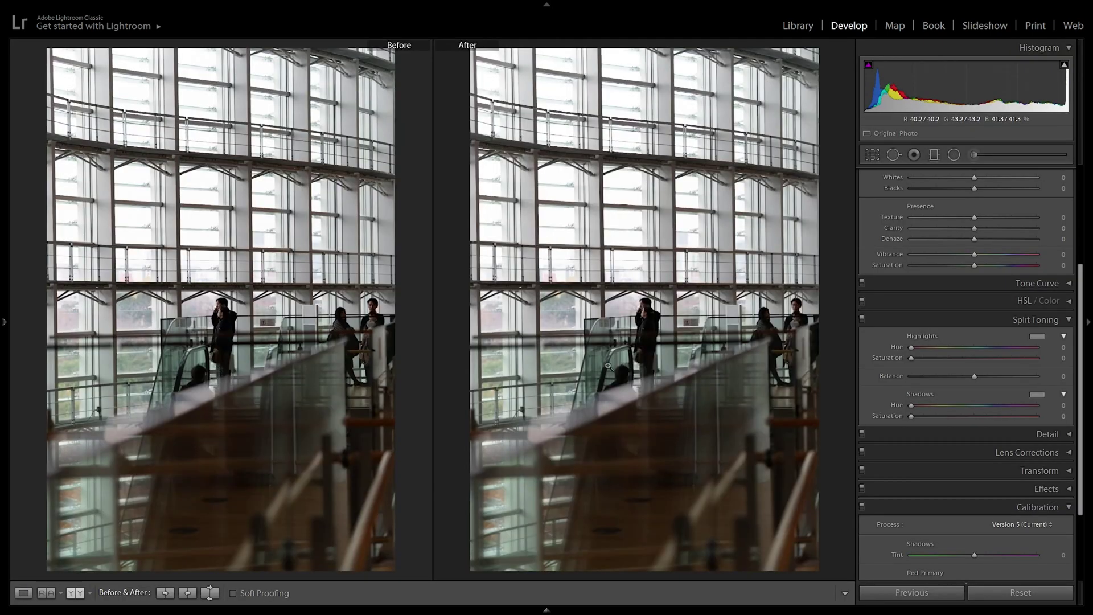
key(y)
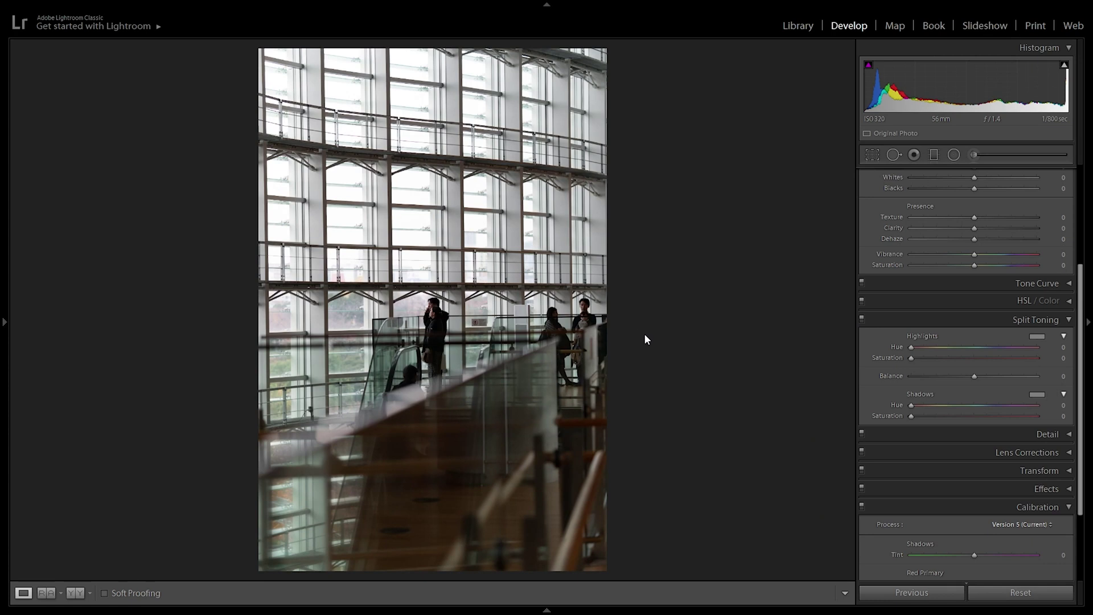
mouse_move(1, 303)
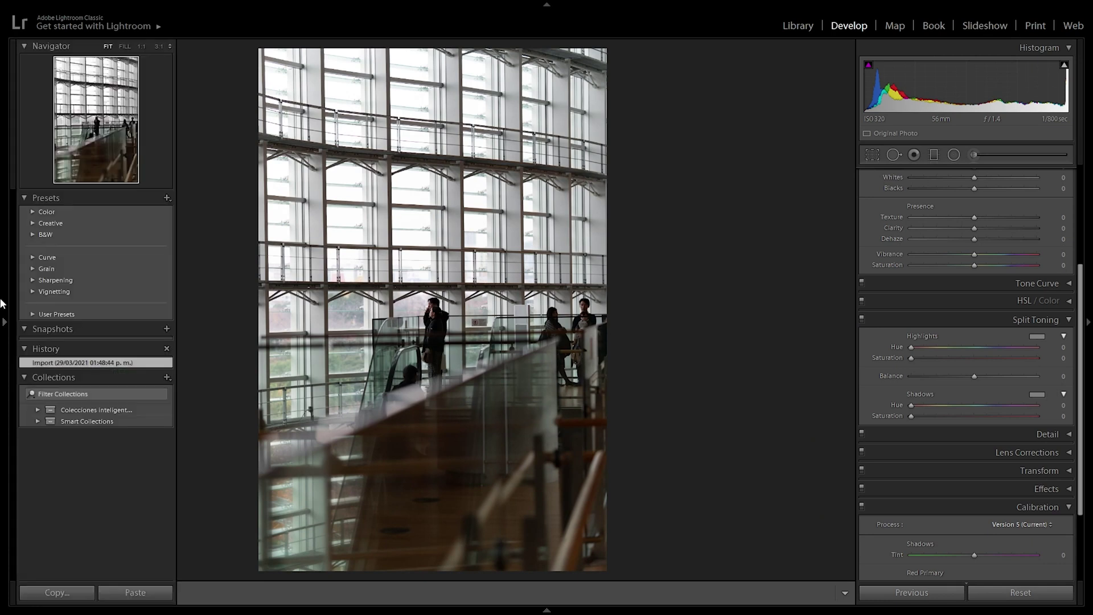
click(34, 314)
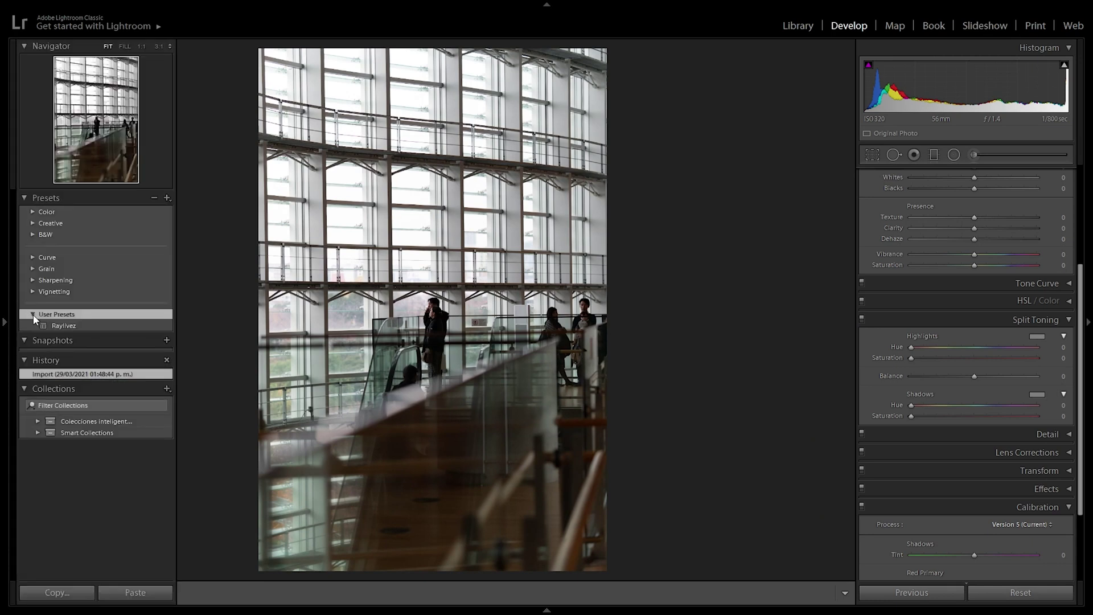
click(41, 324)
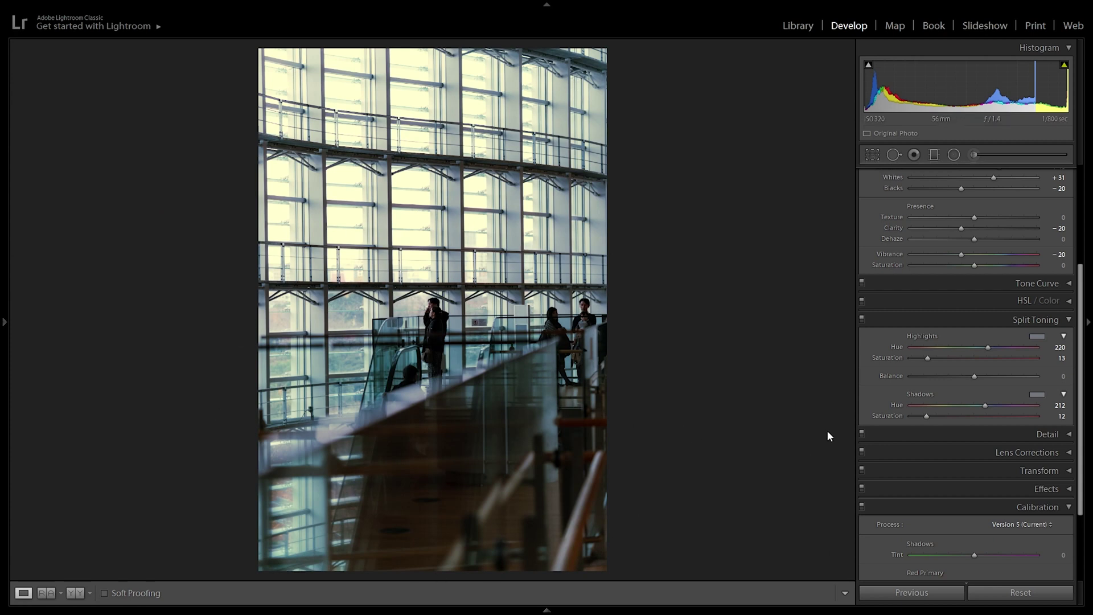
Raise the top of the Blue tone curve to 87.8%
scroll(1003, 275, up, 3)
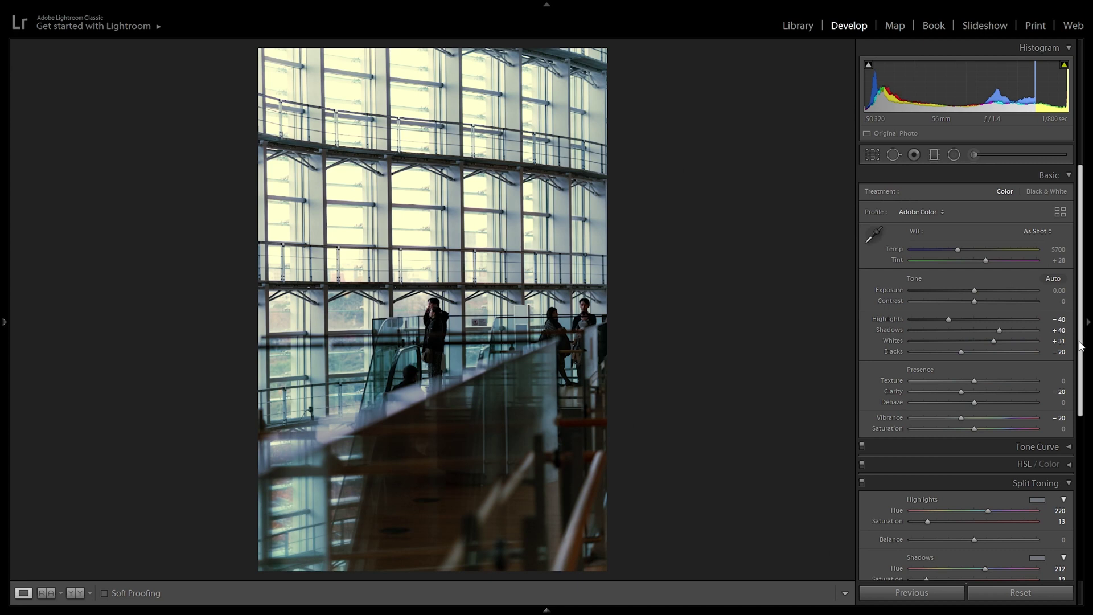
click(1018, 464)
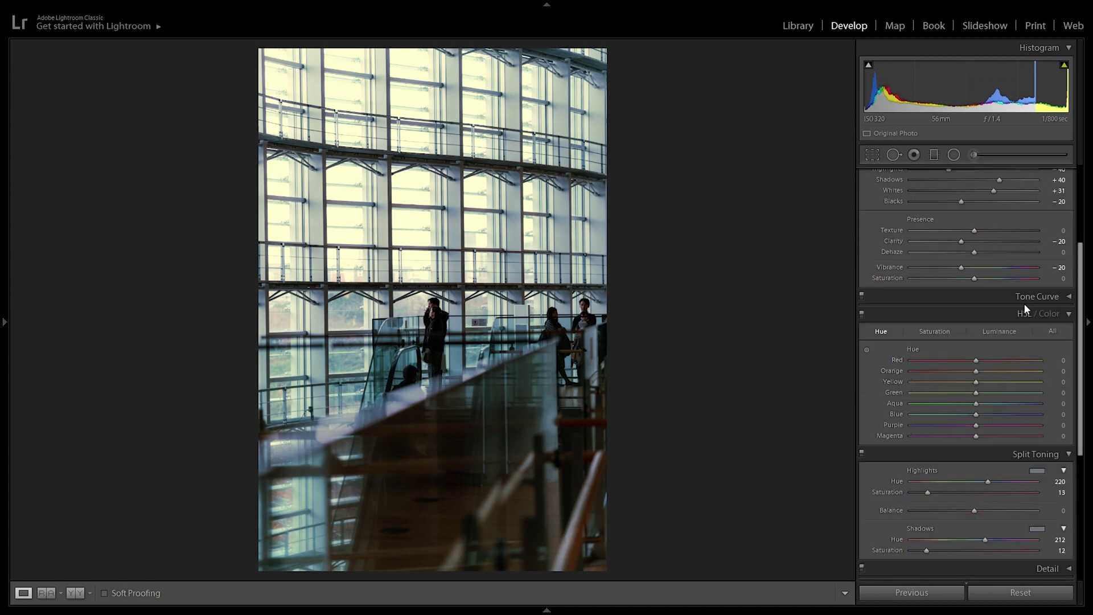
click(1028, 307)
drag(1025, 343, 995, 357)
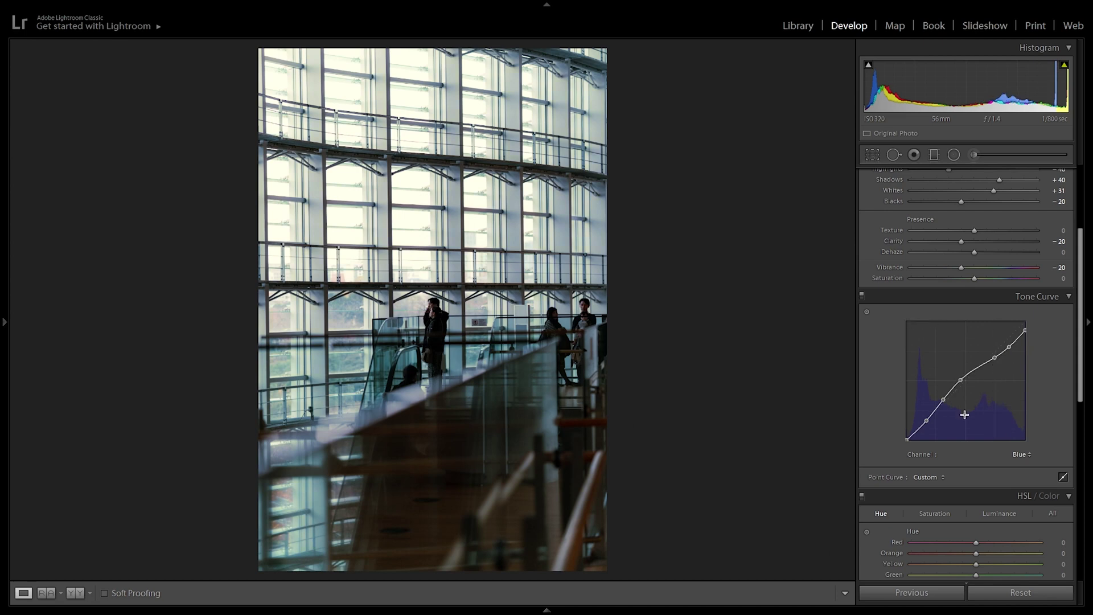
Apply Raylivez to the kitchen photo, show Before/After, and reshape the Blue tone curve
key(Right)
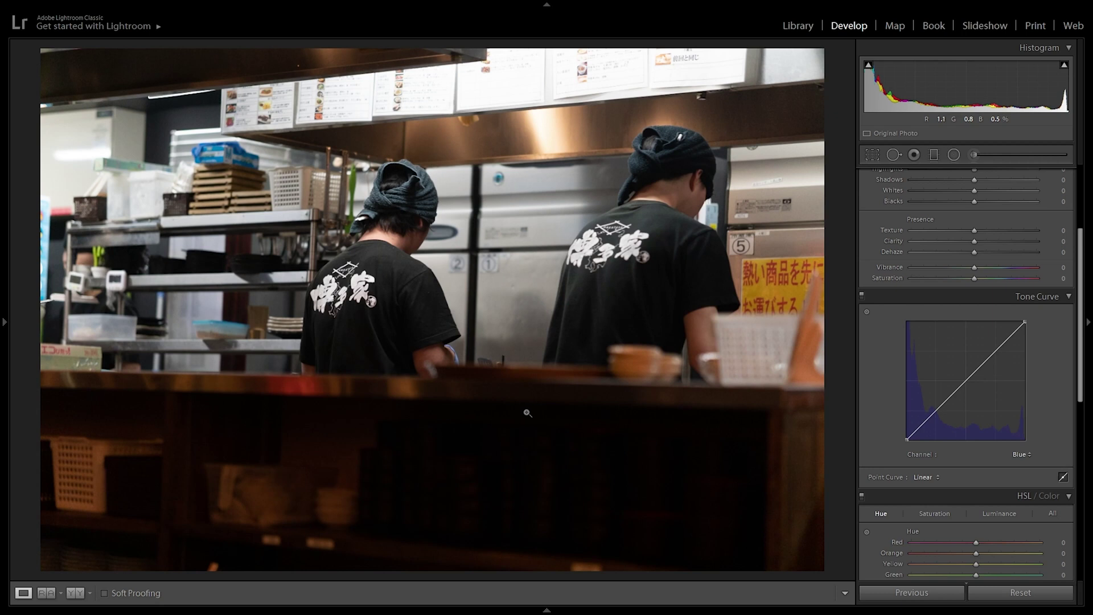
mouse_move(4, 321)
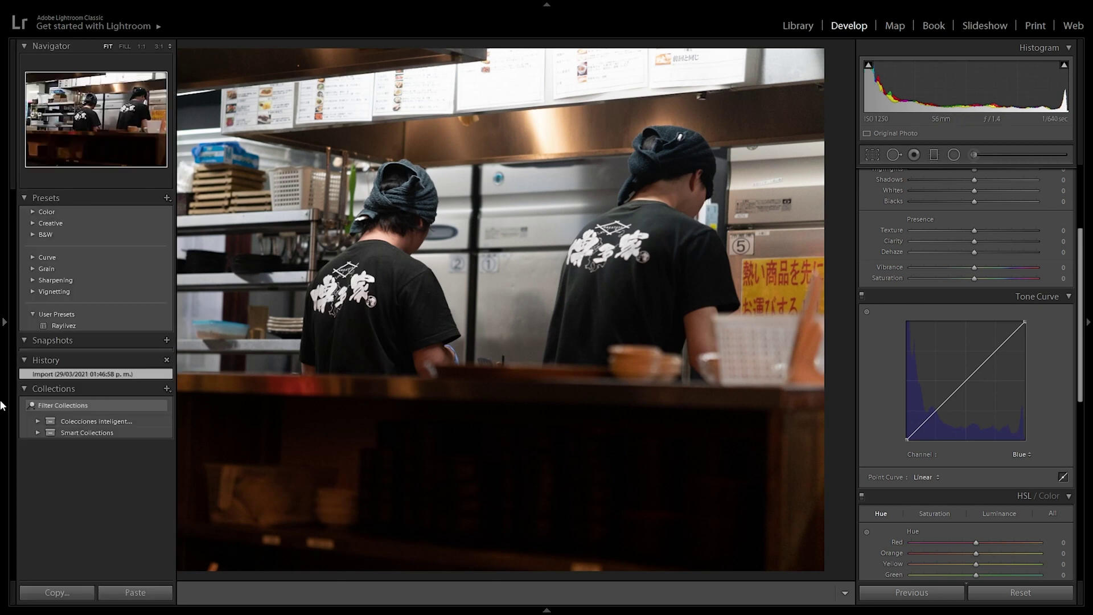
click(67, 326)
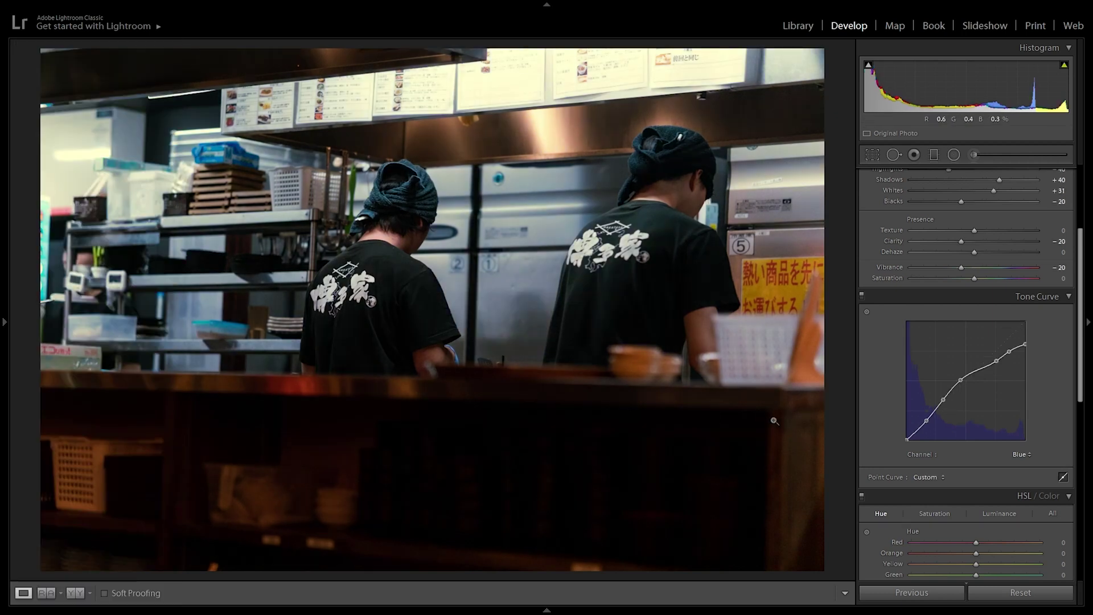
key(y)
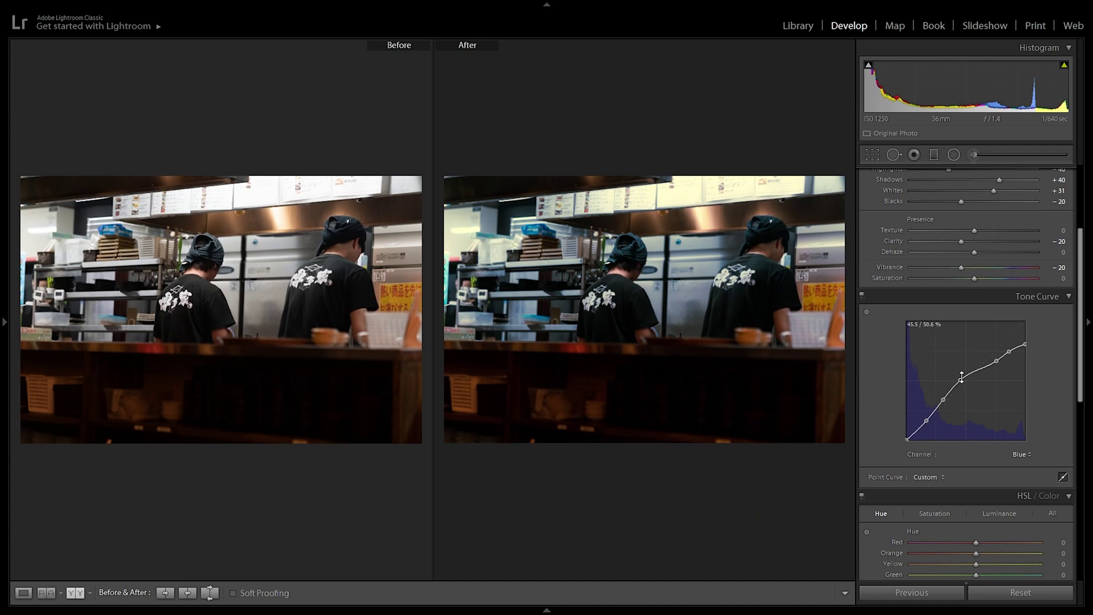
drag(960, 379, 943, 394)
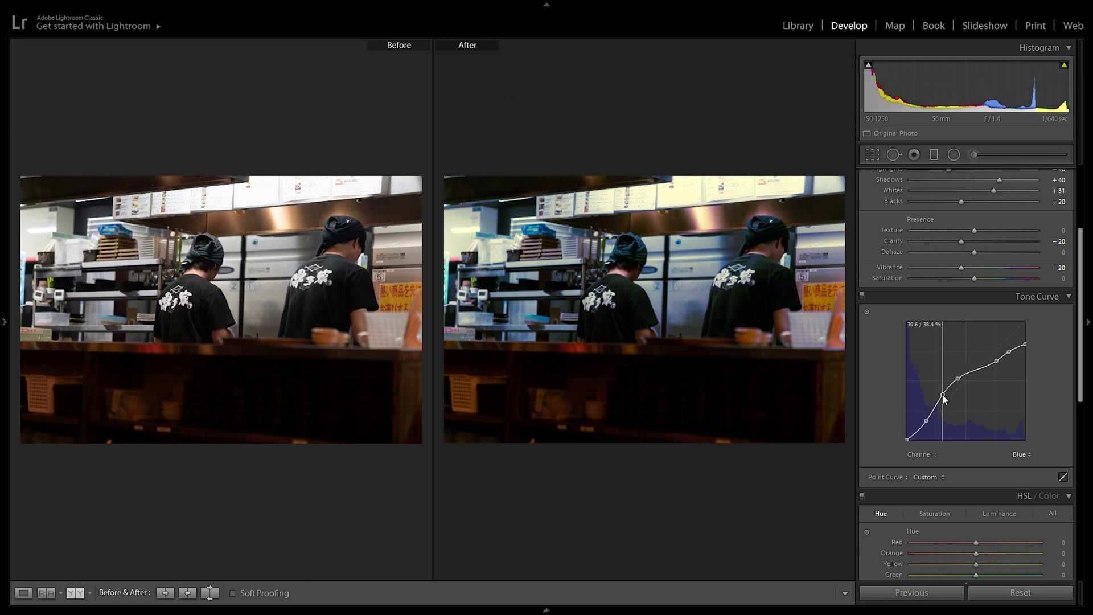
Zoom in on the cook to test lifting the Blue curve's black point, then restore it to the corner
click(649, 272)
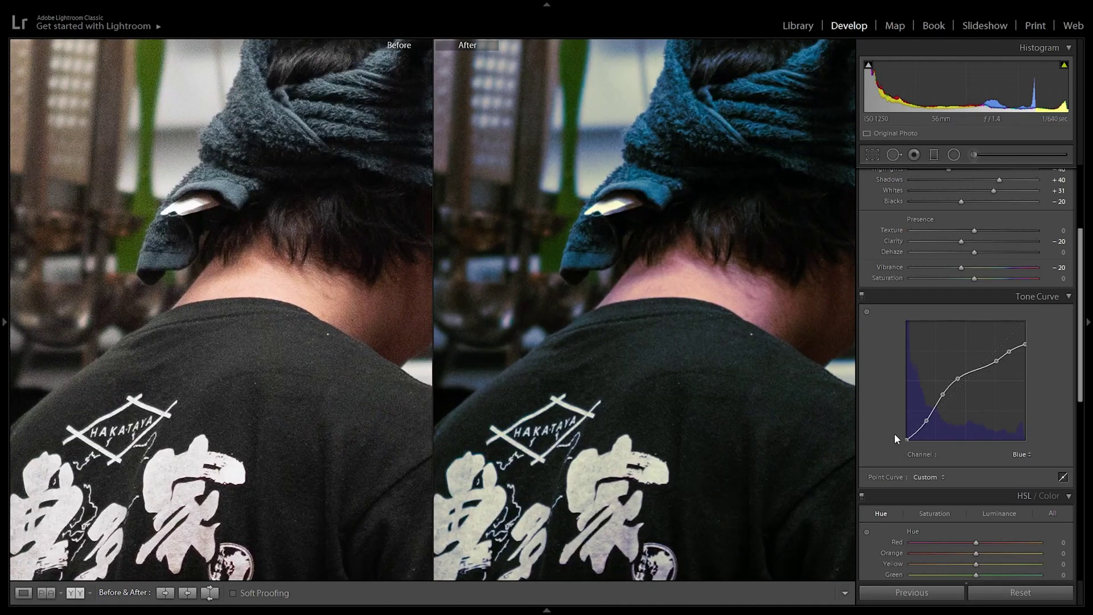
drag(812, 229, 678, 366)
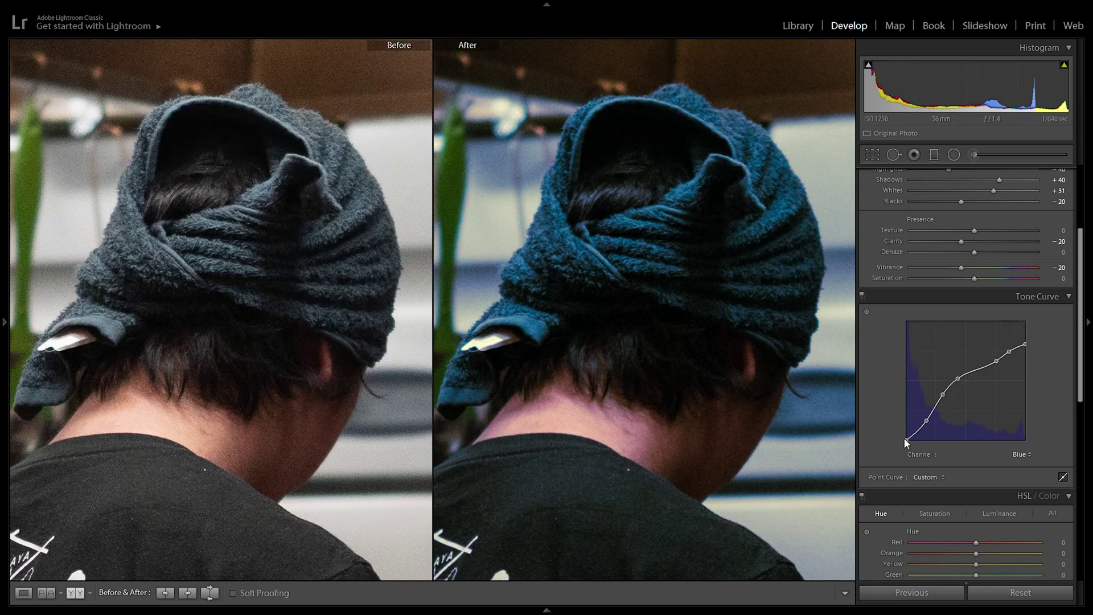
drag(904, 438, 897, 428)
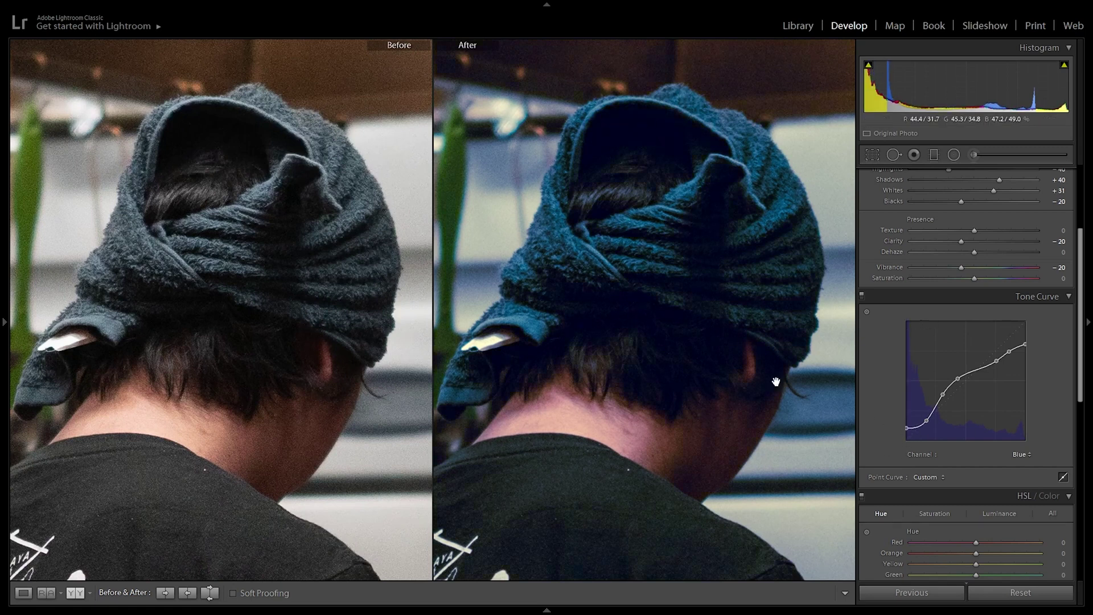
click(671, 341)
click(592, 424)
drag(617, 285, 706, 416)
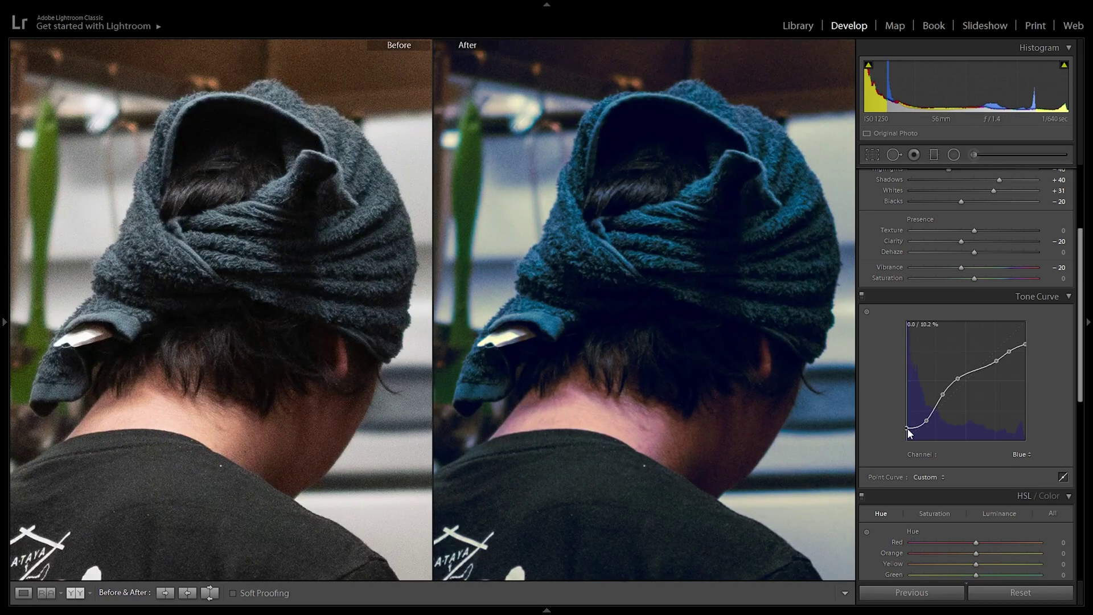
drag(908, 428, 880, 463)
click(827, 342)
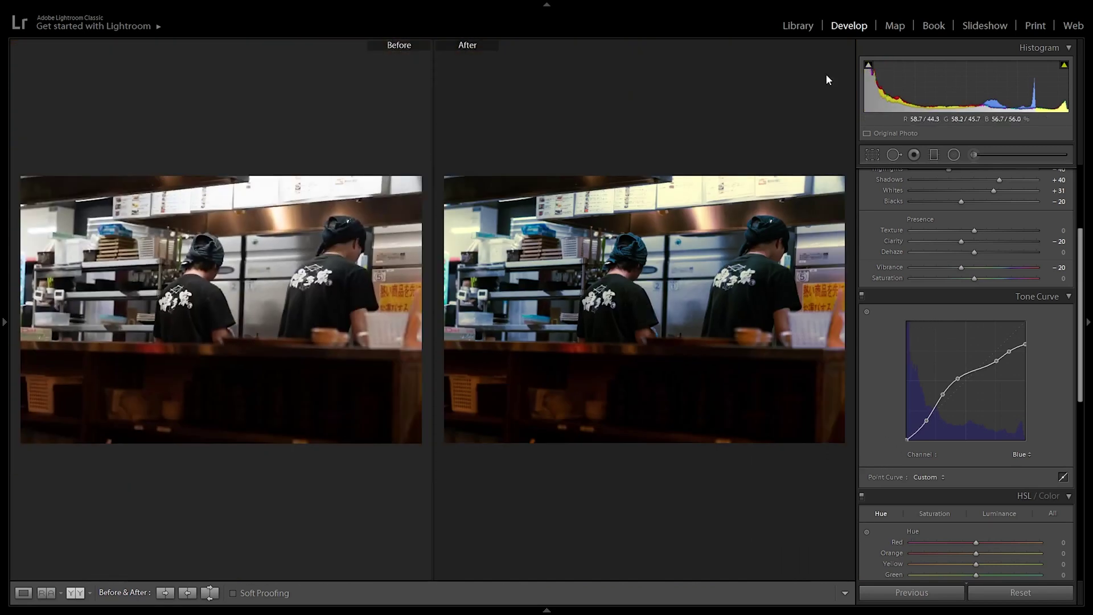
click(800, 25)
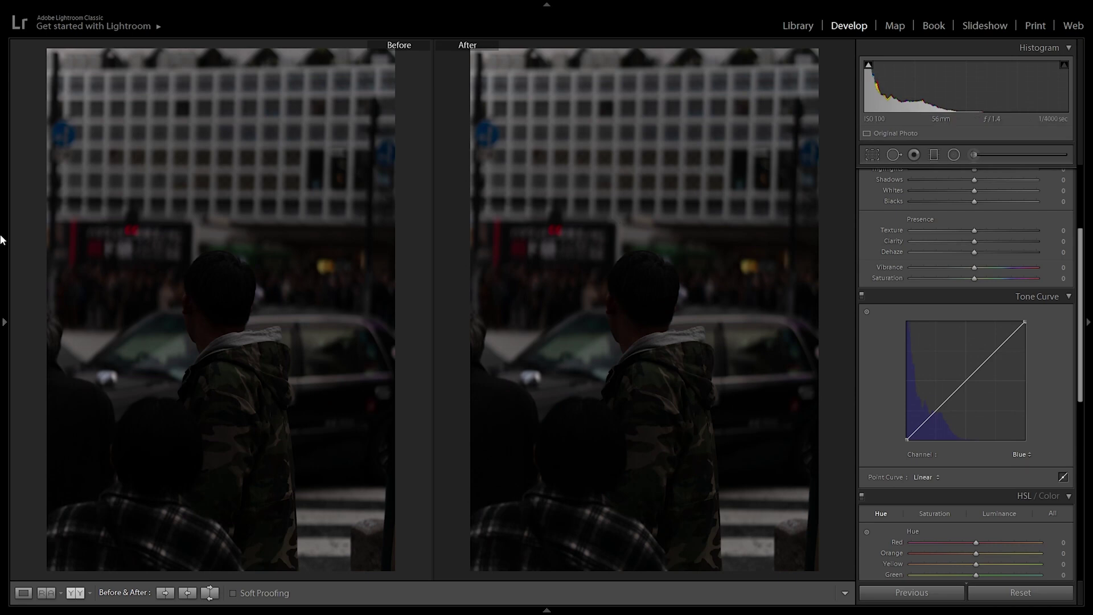
Apply Raylivez to the camouflage-jacket photo and brighten its Exposure
mouse_move(4, 312)
click(65, 325)
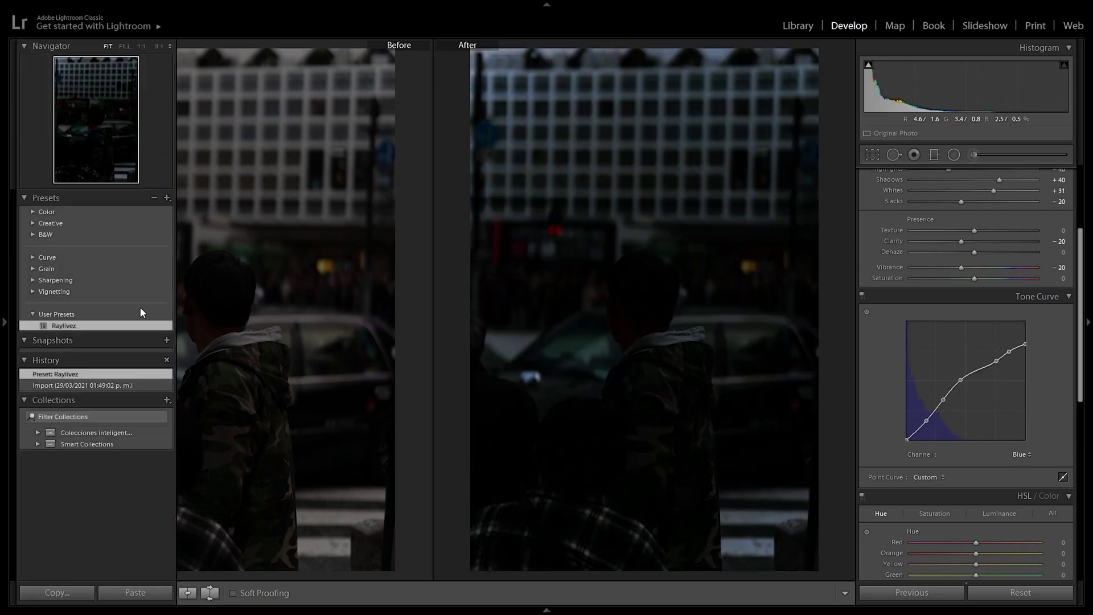
scroll(1002, 259, up, 5)
drag(976, 291, 1003, 293)
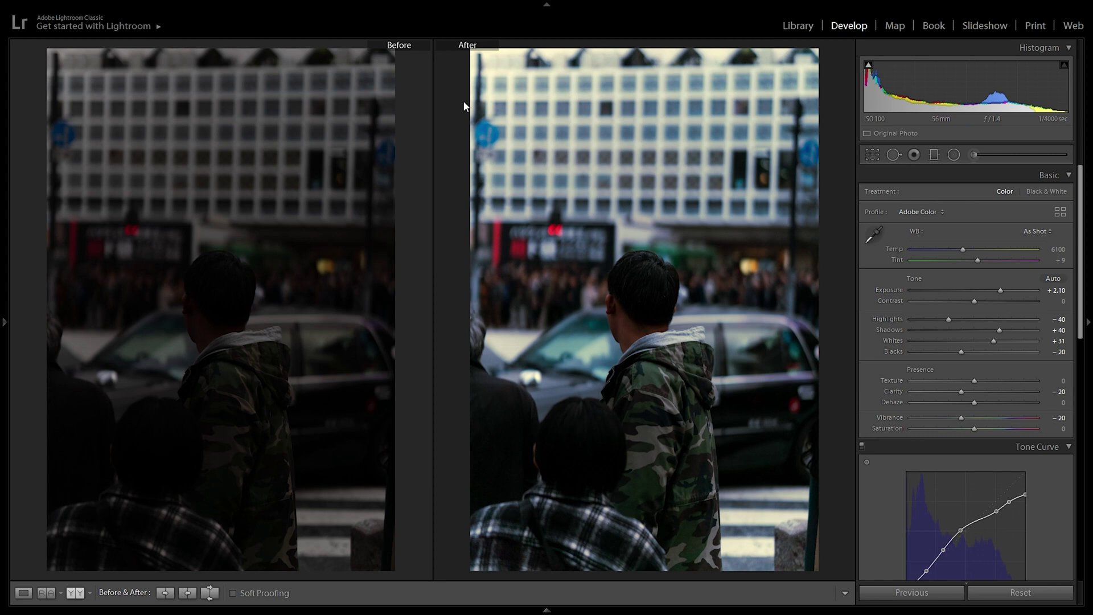
drag(1002, 290, 1019, 287)
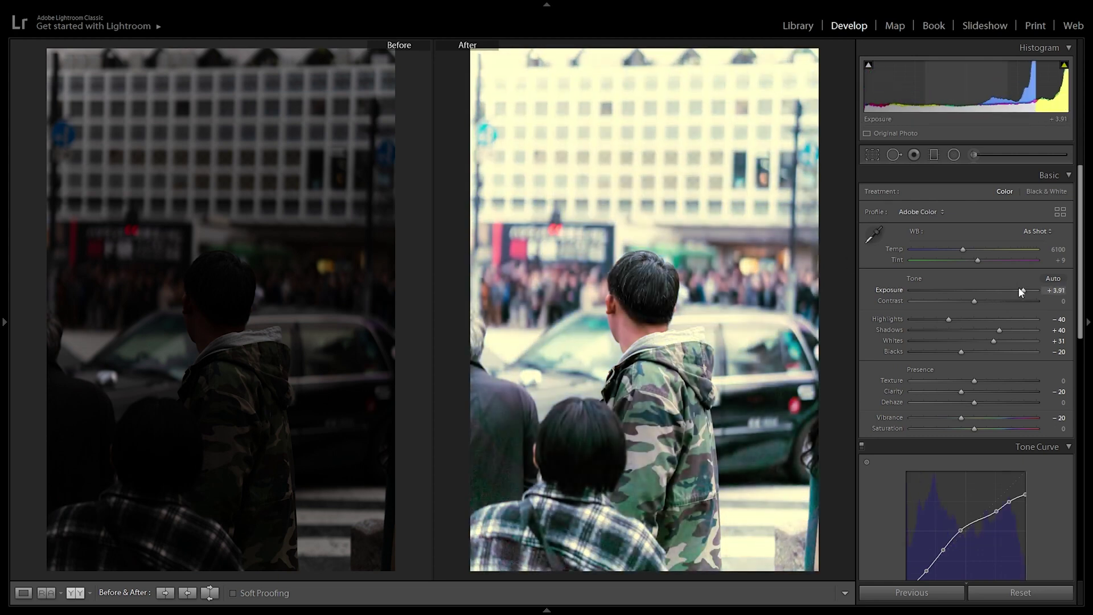
mouse_move(1012, 290)
mouse_down()
mouse_move(951, 293)
mouse_move(1003, 290)
mouse_up()
scroll(997, 286, down, 3)
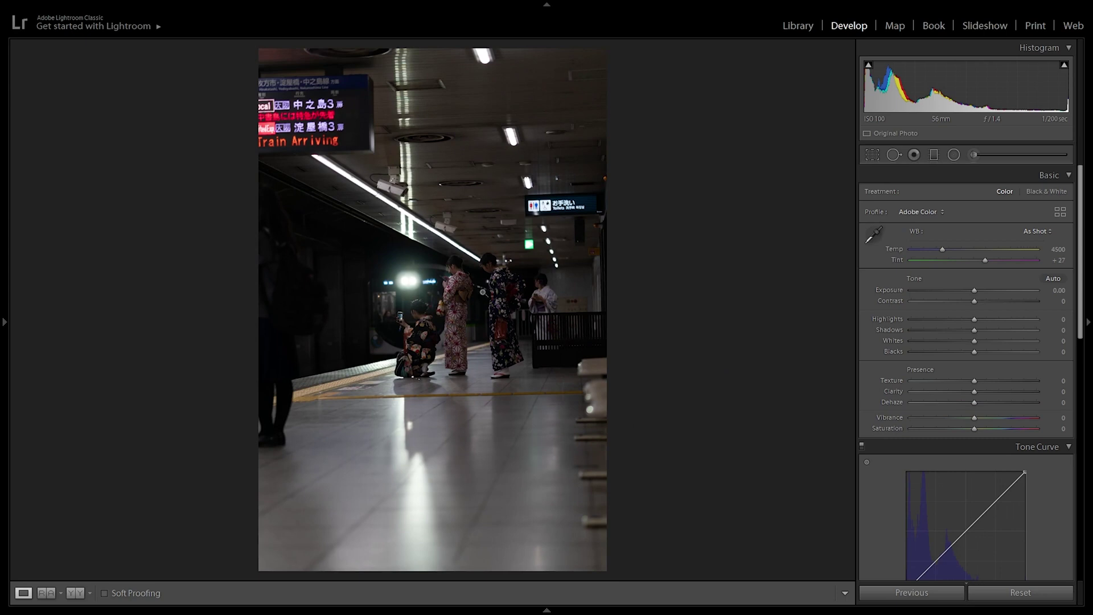
Apply the Raylivez preset to the subway photo, set Exposure to +0.66, and cool Temp to 3900
click(91, 324)
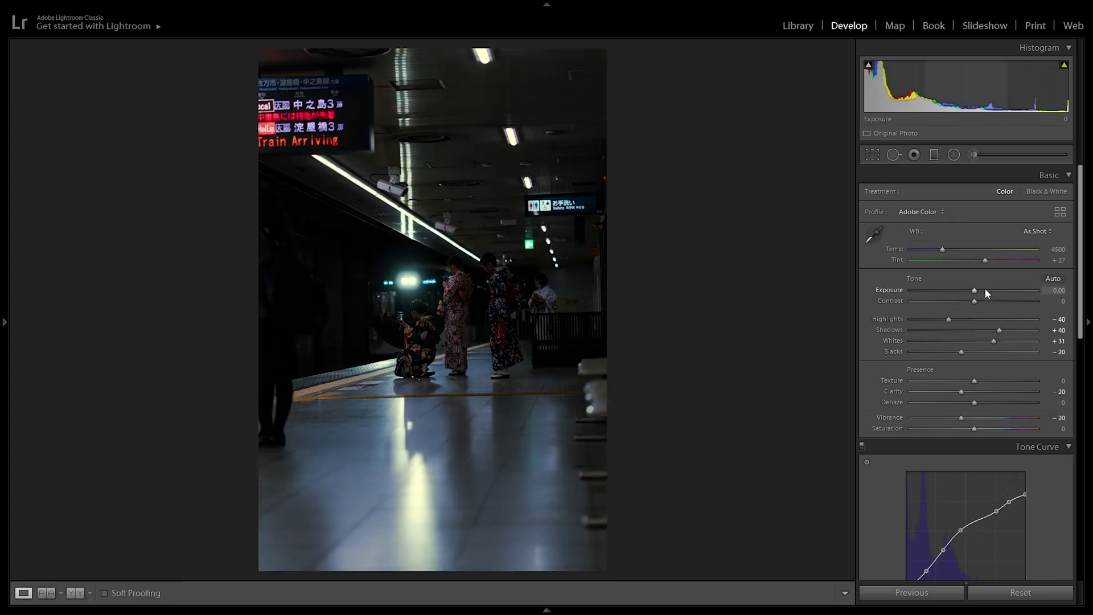
drag(979, 290, 984, 290)
drag(985, 291, 983, 292)
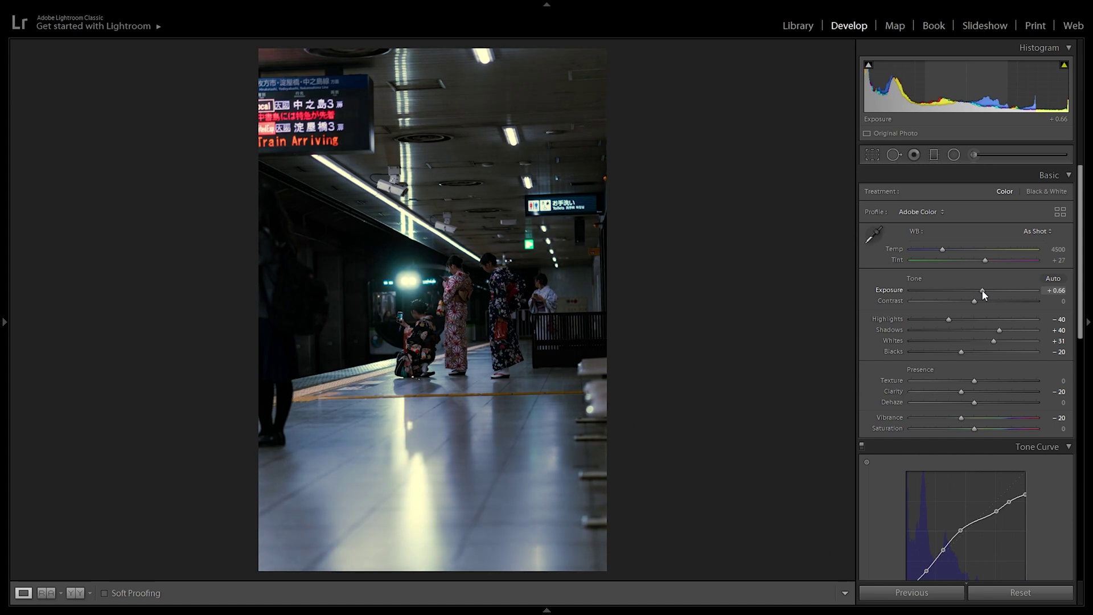
click(453, 337)
drag(206, 217, 243, 337)
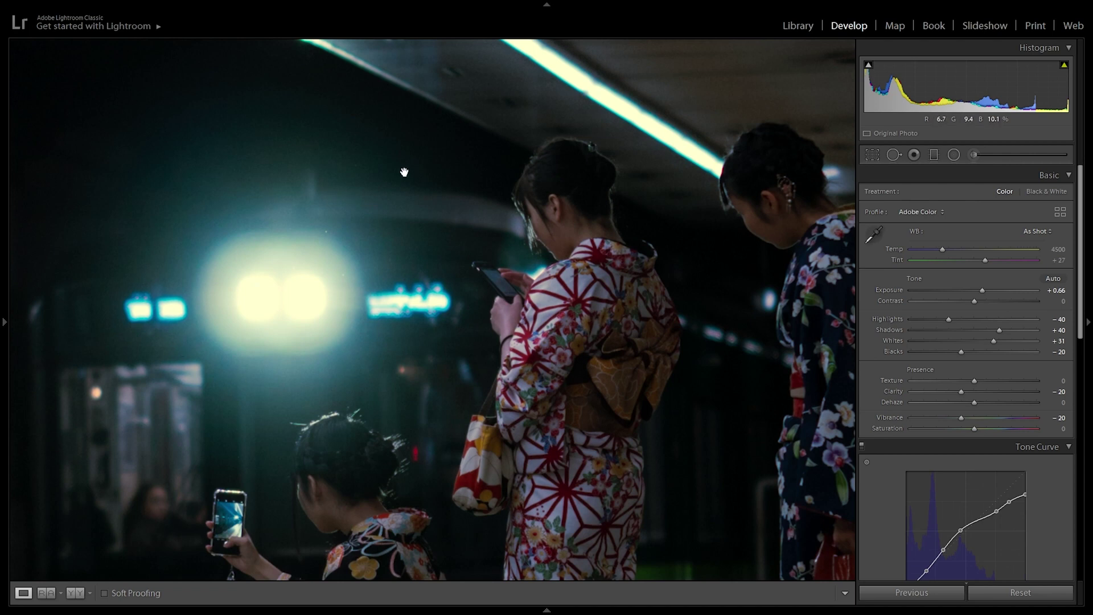
click(486, 321)
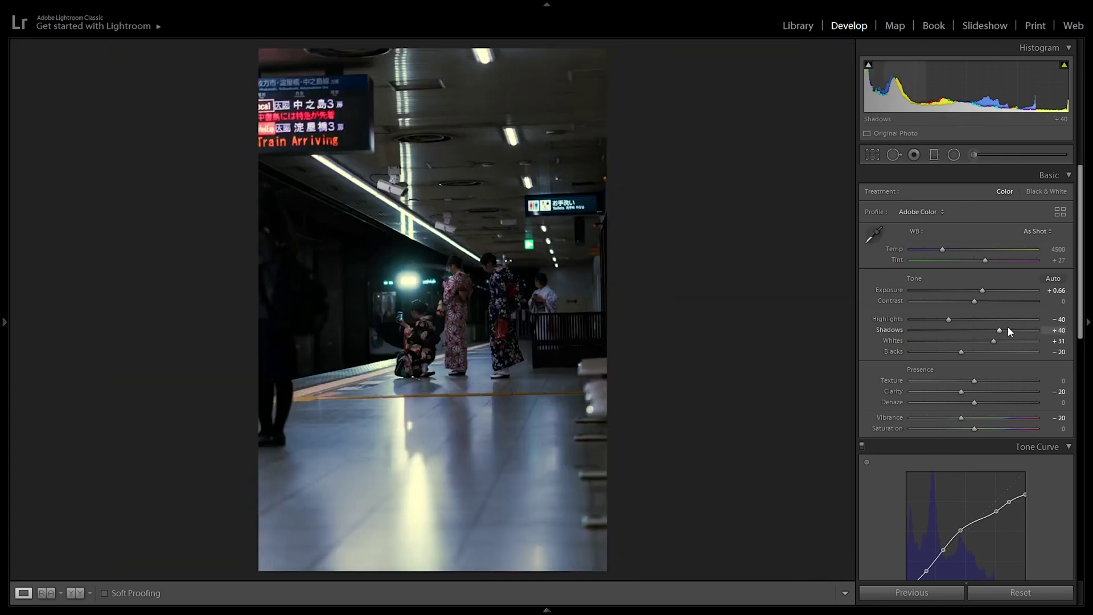
drag(943, 249, 934, 250)
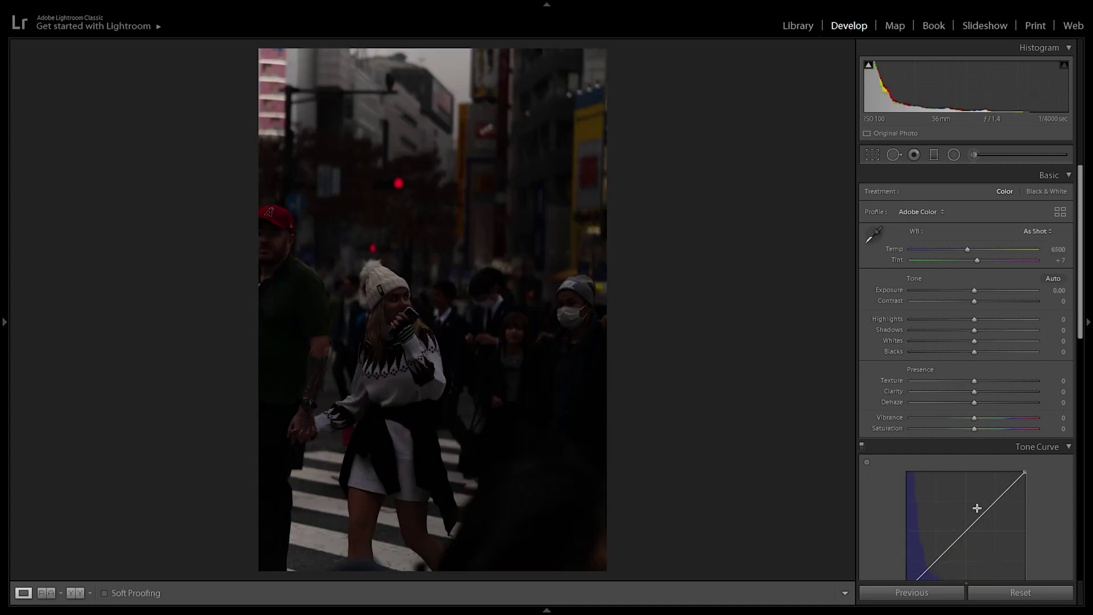
Apply Raylivez to the crosswalk photo and raise Exposure to +2.47
mouse_move(1, 451)
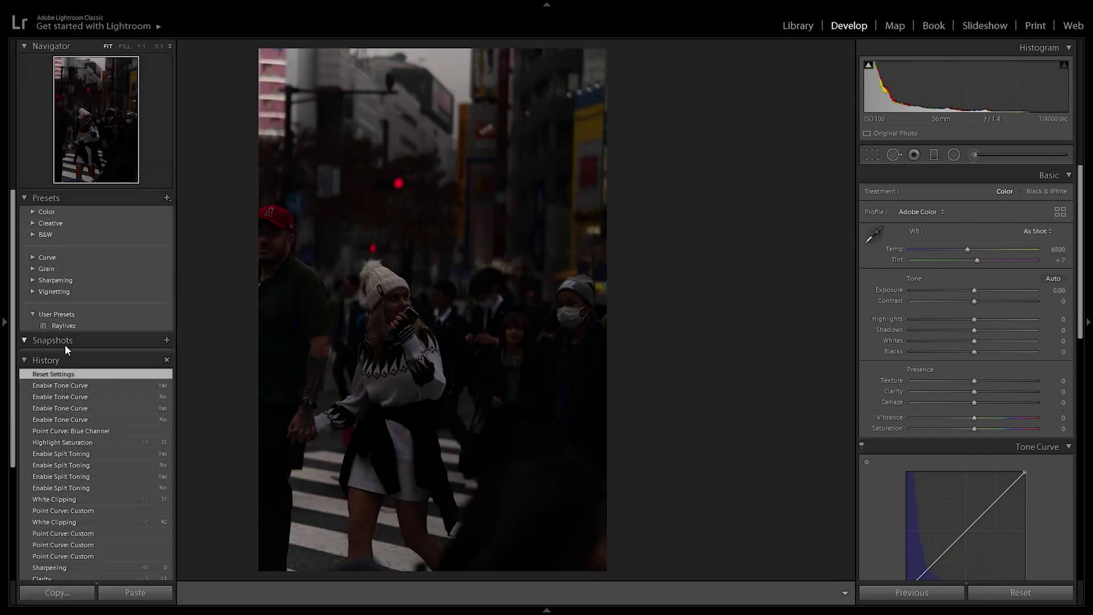
click(77, 326)
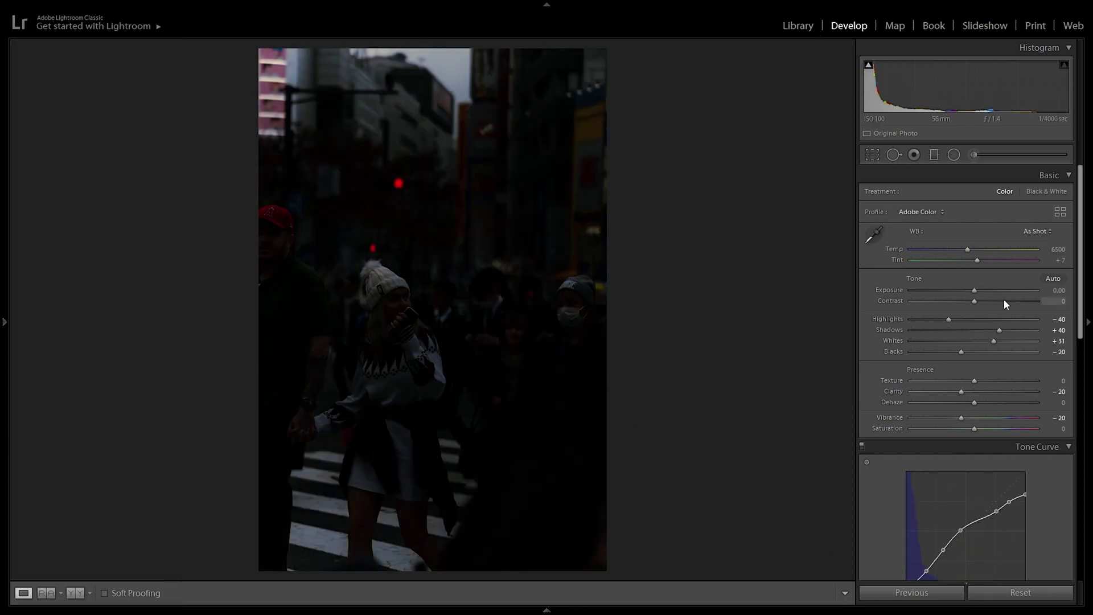
drag(988, 295, 1006, 291)
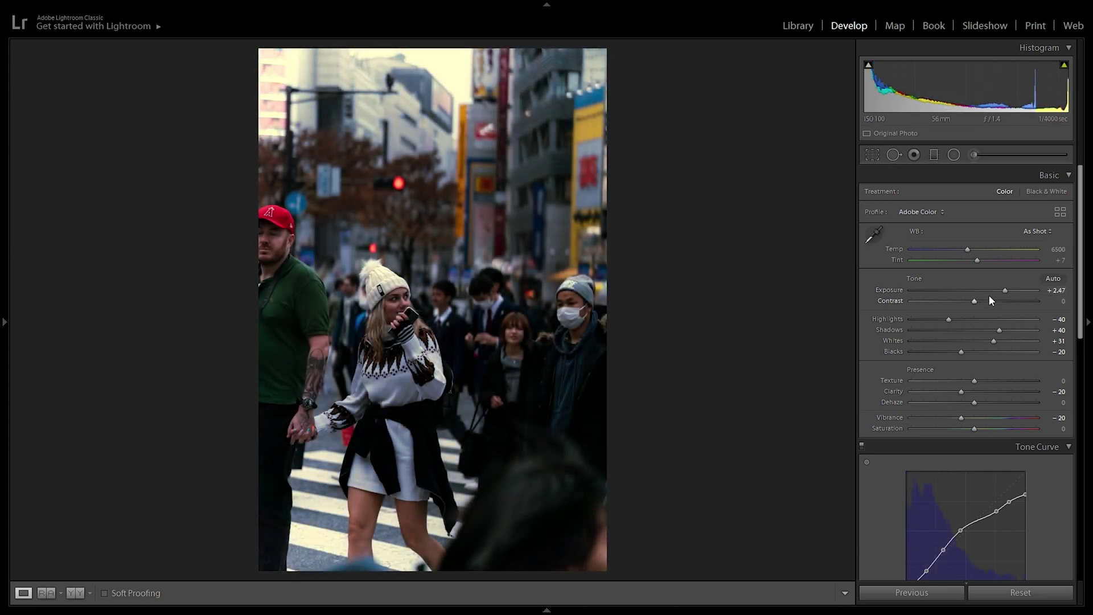
Inspect the buildings and crowd up close, then raise a low point on the Blue curve
click(470, 80)
drag(468, 78, 581, 285)
click(484, 208)
click(541, 336)
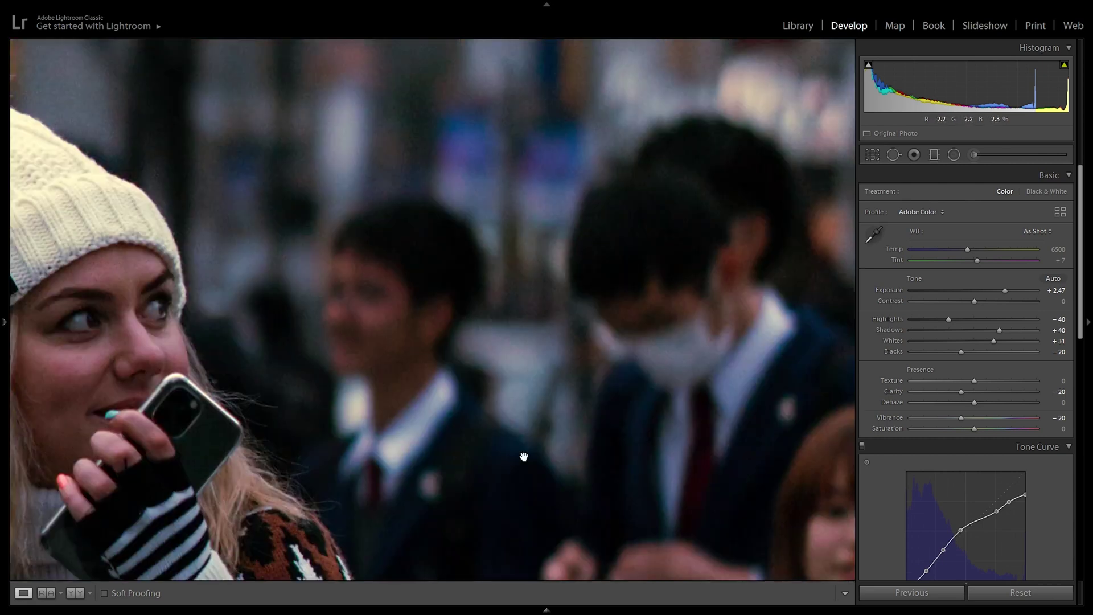
drag(522, 453, 514, 339)
drag(541, 256, 551, 317)
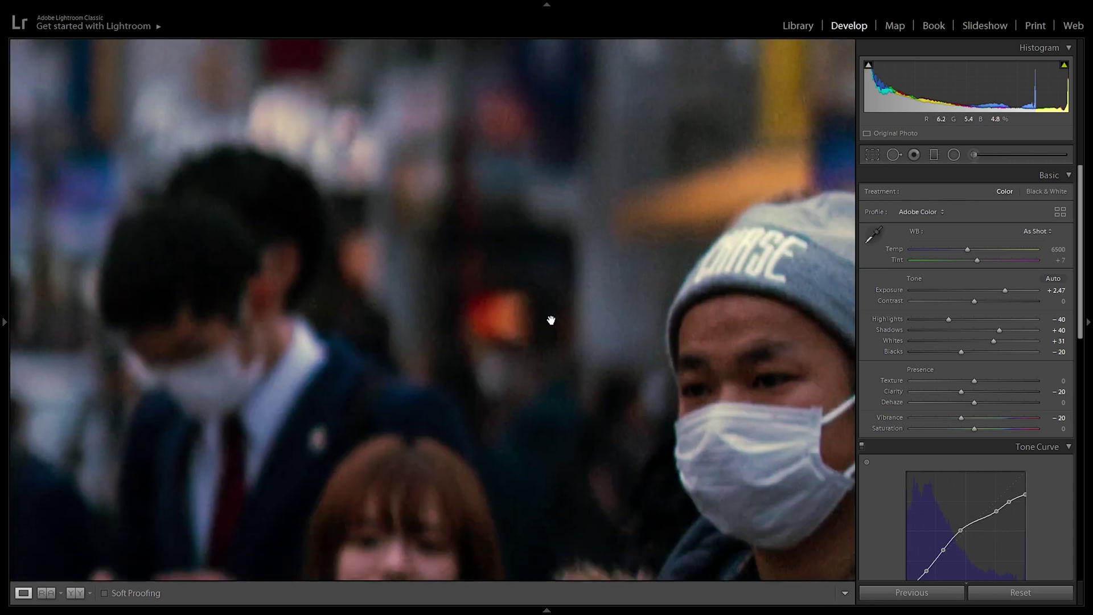
click(551, 318)
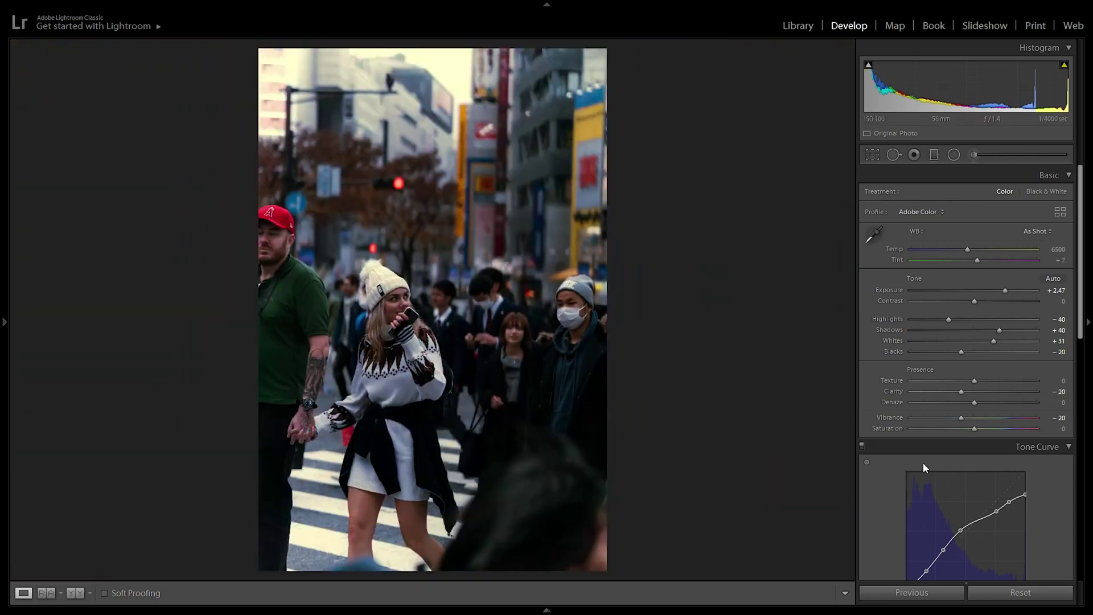
scroll(900, 447, down, 2)
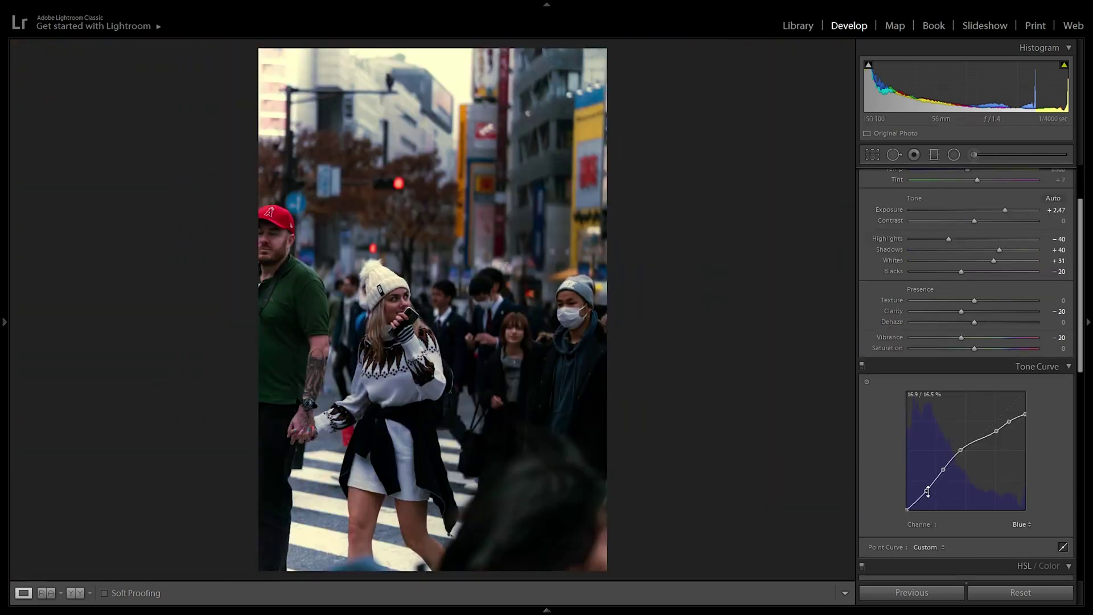
drag(927, 490, 923, 486)
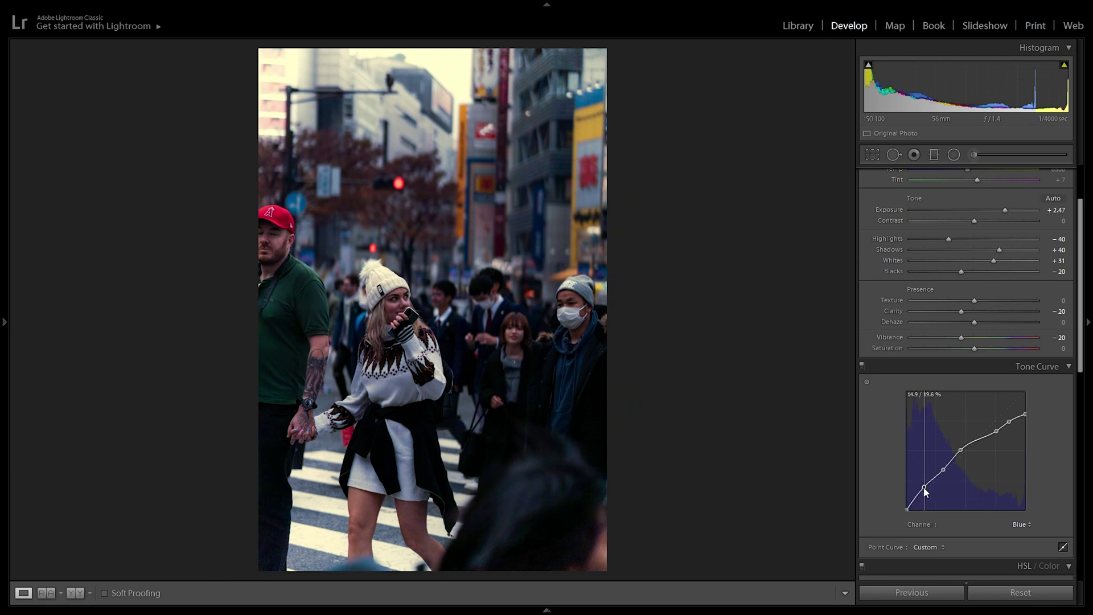